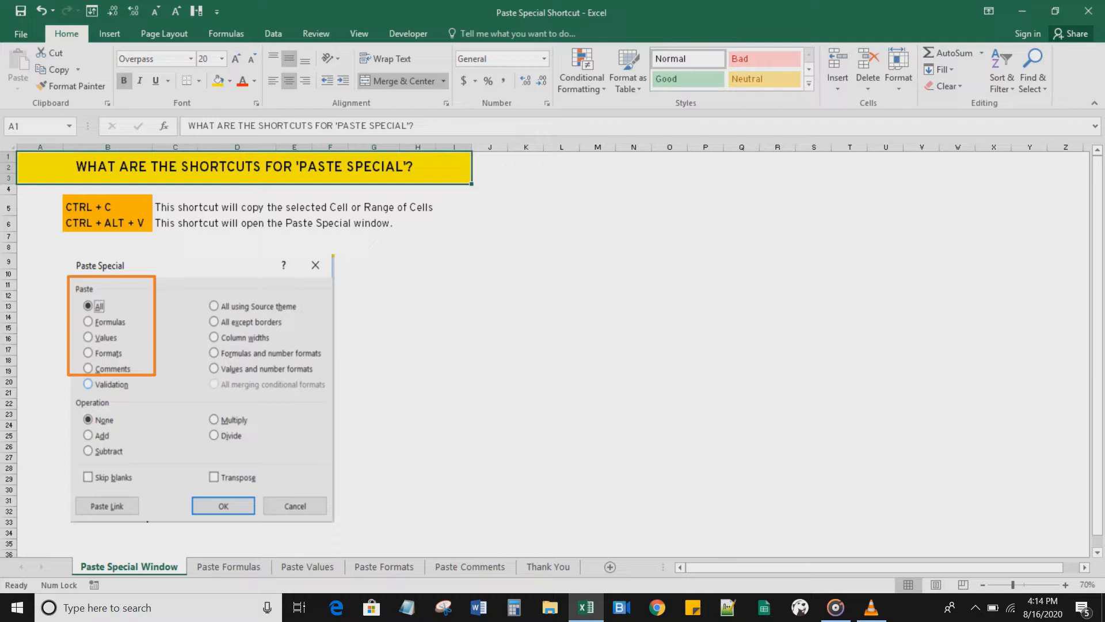
Step: Look through the Paste Special shortcut notes and the other example sheets in the workbook
{"action": "left_click", "coordinate": [107, 207]}
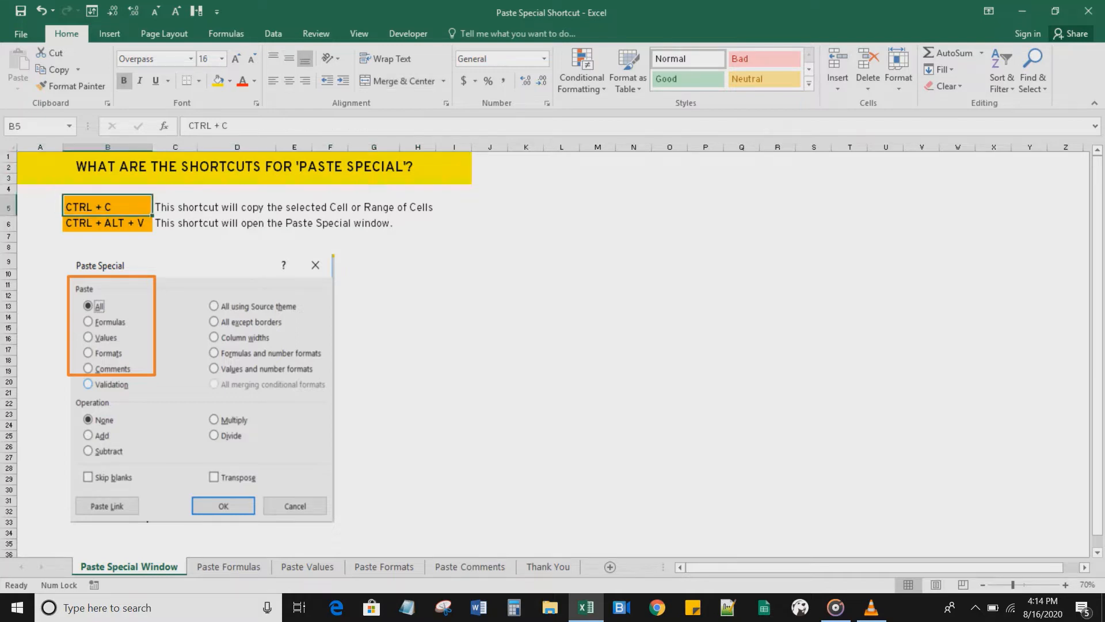
{"action": "left_click", "coordinate": [237, 206]}
{"action": "left_click", "coordinate": [108, 224]}
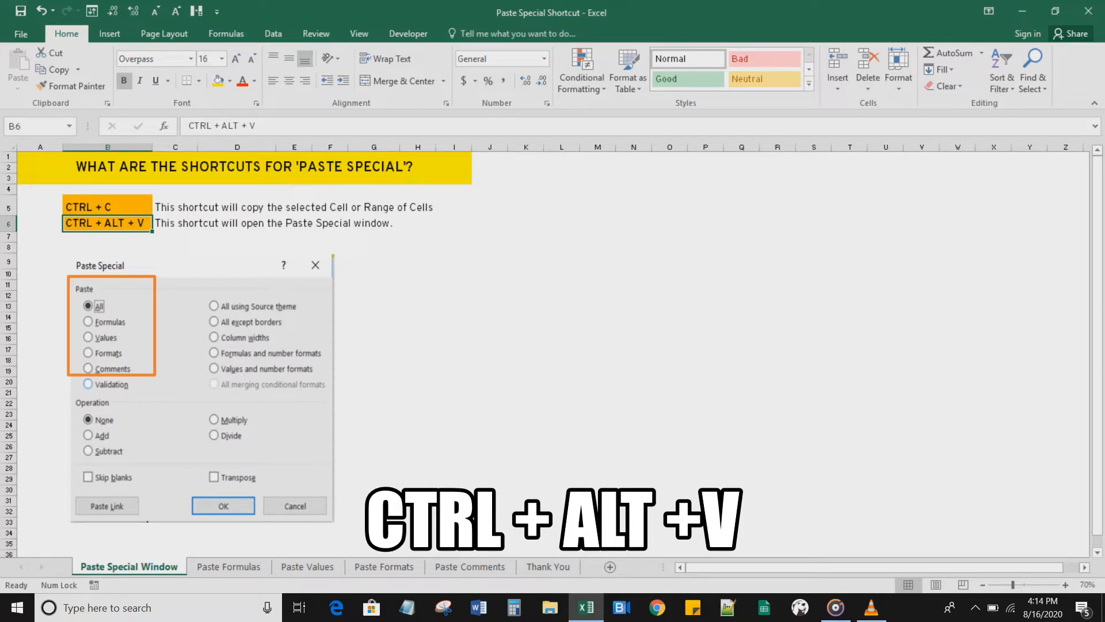
{"action": "left_click", "coordinate": [147, 520]}
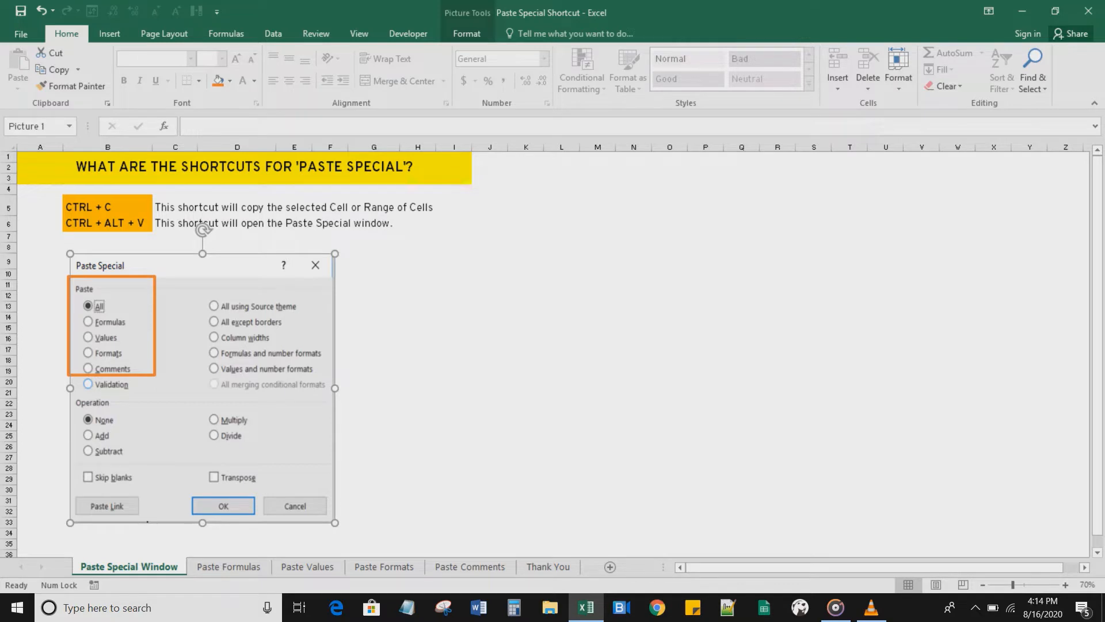
{"action": "left_click", "coordinate": [229, 567]}
{"action": "left_click", "coordinate": [307, 566]}
{"action": "left_click", "coordinate": [384, 566]}
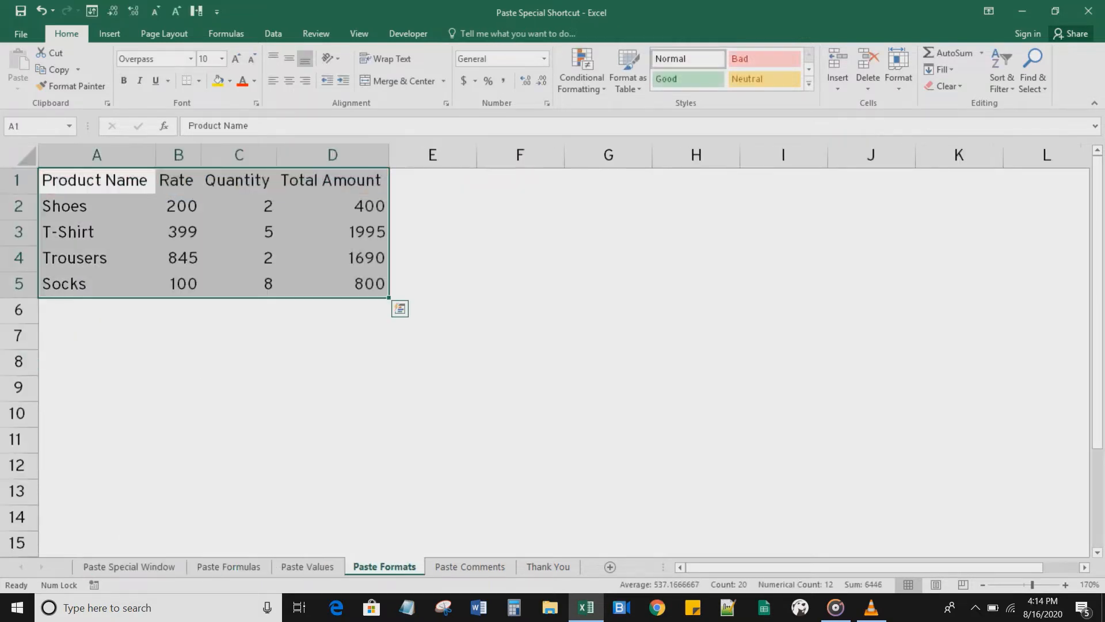
{"action": "left_click", "coordinate": [470, 567]}
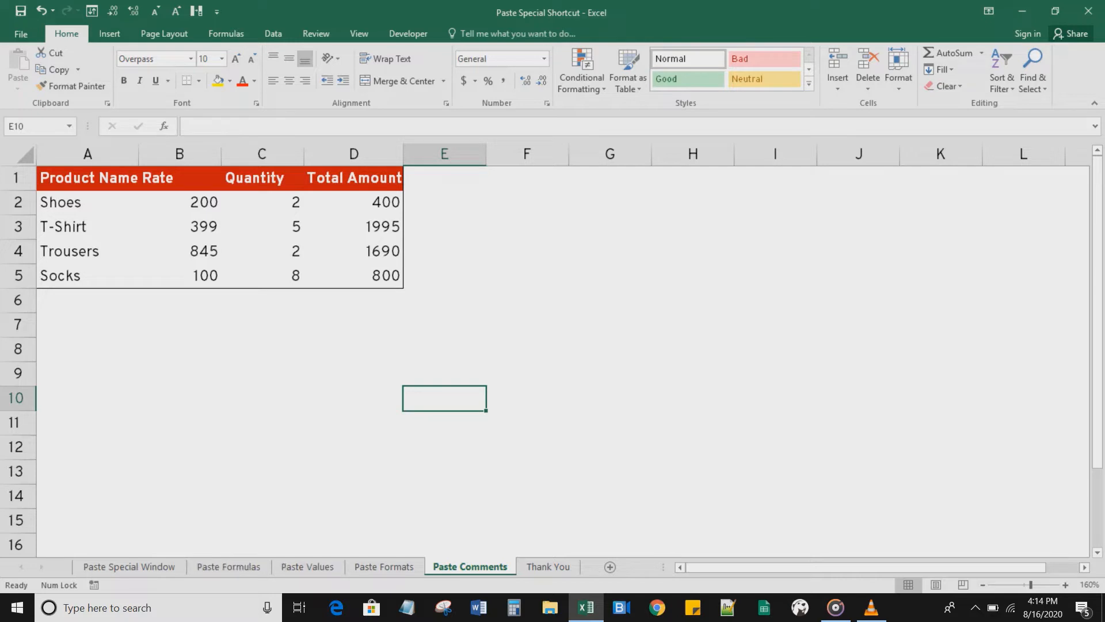
{"action": "left_click", "coordinate": [128, 566]}
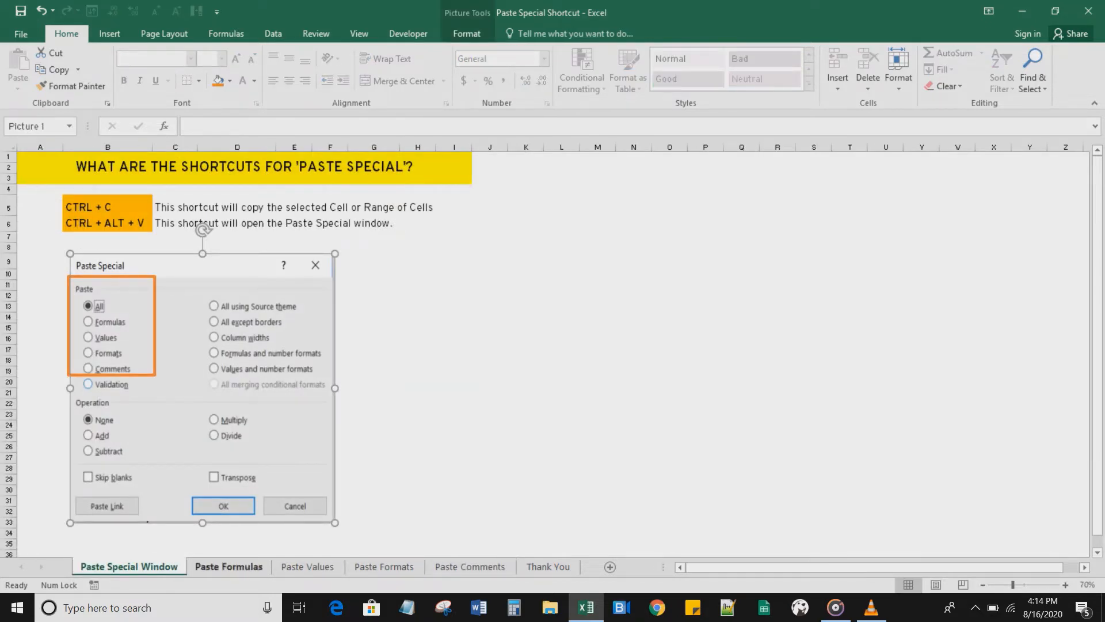
Step: Open the Paste Formulas sheet and inspect the product table's header and Total row cells
{"action": "left_click", "coordinate": [229, 567]}
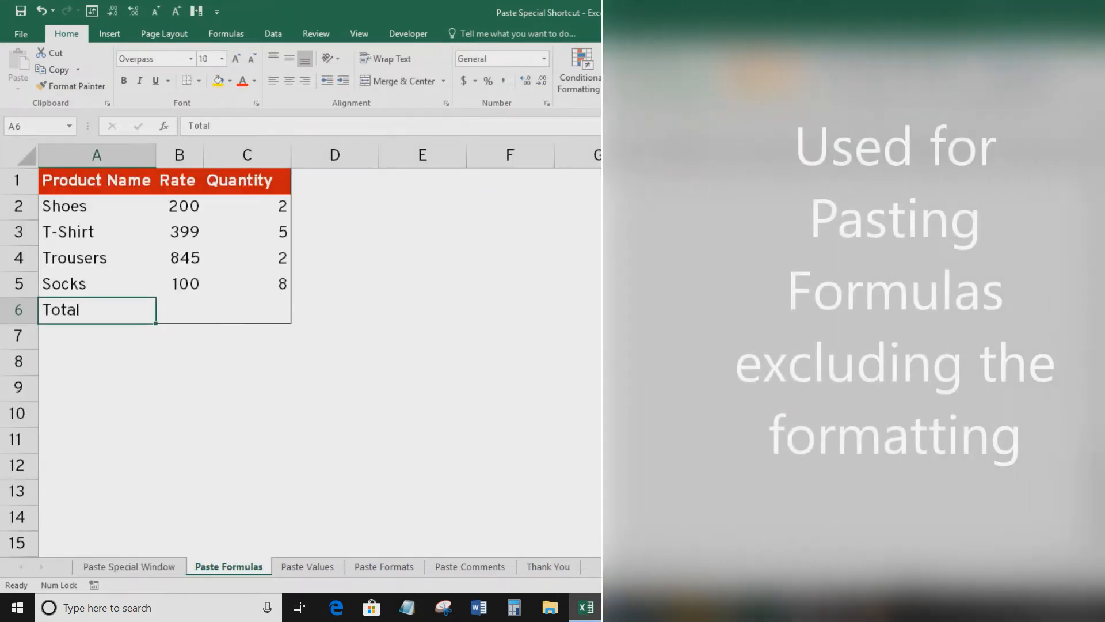
{"action": "left_click_drag", "start_coordinate": [96, 180], "coordinate": [271, 311]}
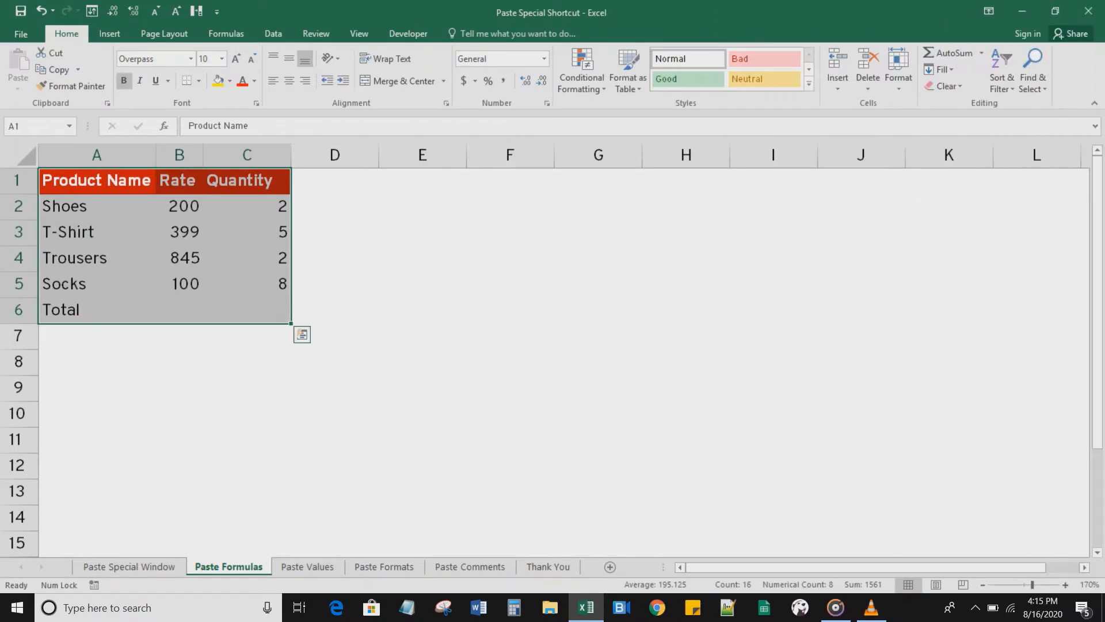
{"action": "left_click", "coordinate": [180, 231]}
{"action": "left_click", "coordinate": [97, 180]}
{"action": "key", "text": "ctrl+b"}
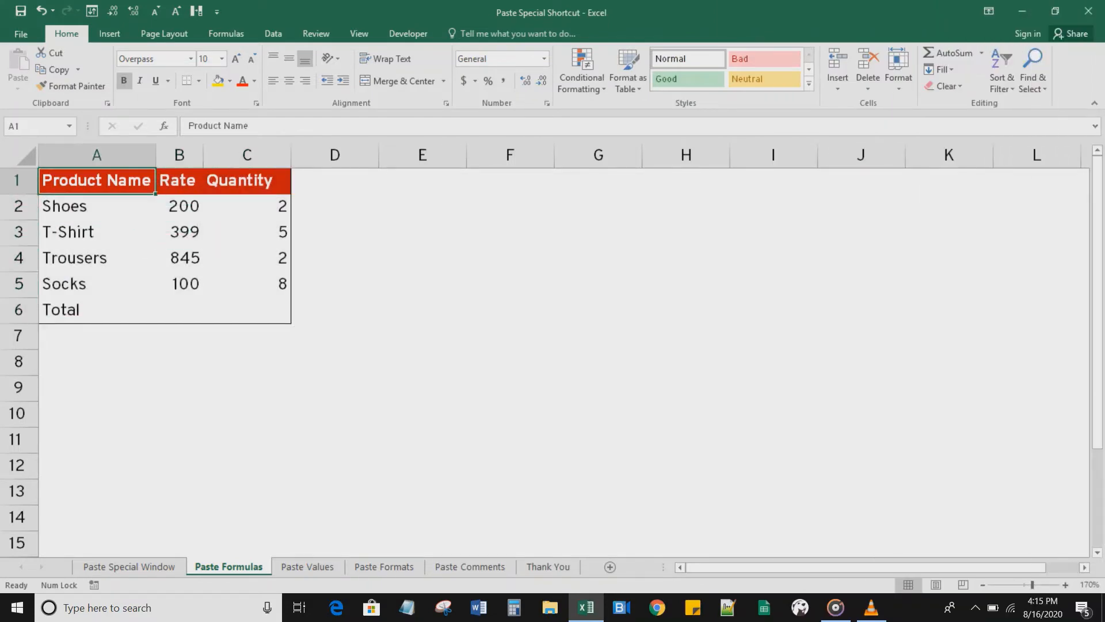
{"action": "left_click", "coordinate": [179, 180]}
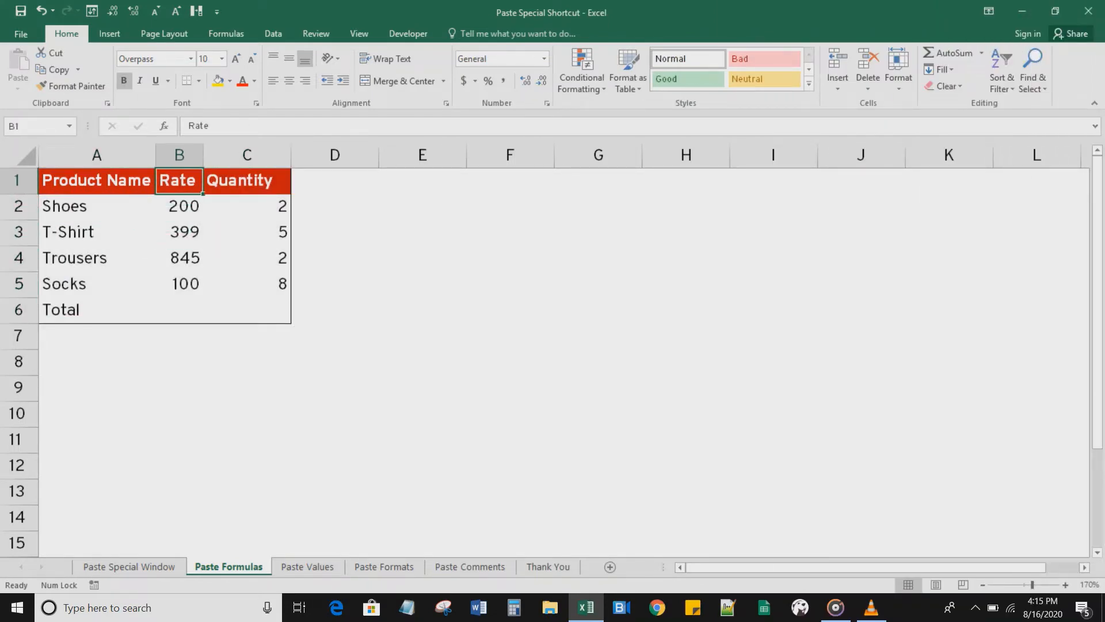
{"action": "left_click", "coordinate": [246, 180]}
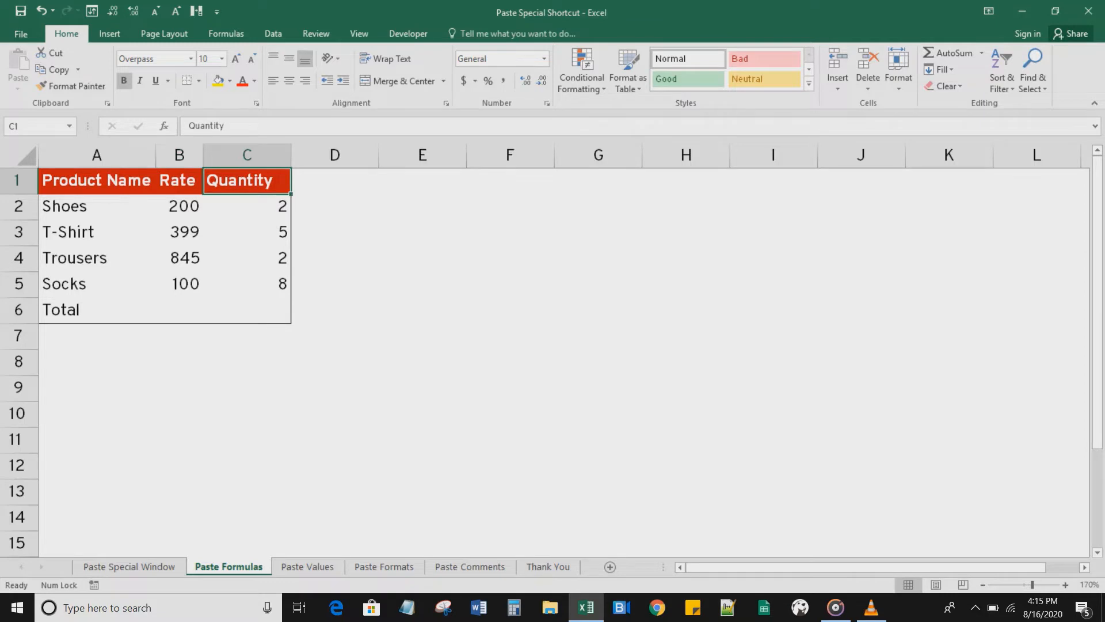
{"action": "left_click", "coordinate": [180, 310]}
{"action": "left_click", "coordinate": [247, 311]}
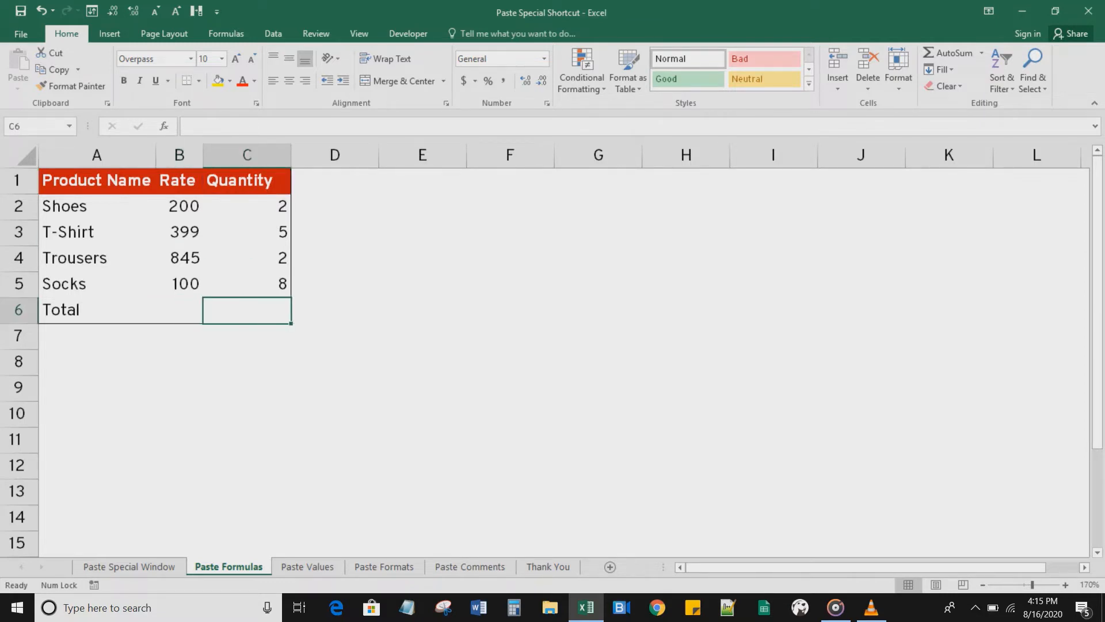
Step: Enter =SUM(B2:B5) in B6 to total the Rate column
{"action": "left_click", "coordinate": [180, 310]}
{"action": "type", "text": "=SUM("}
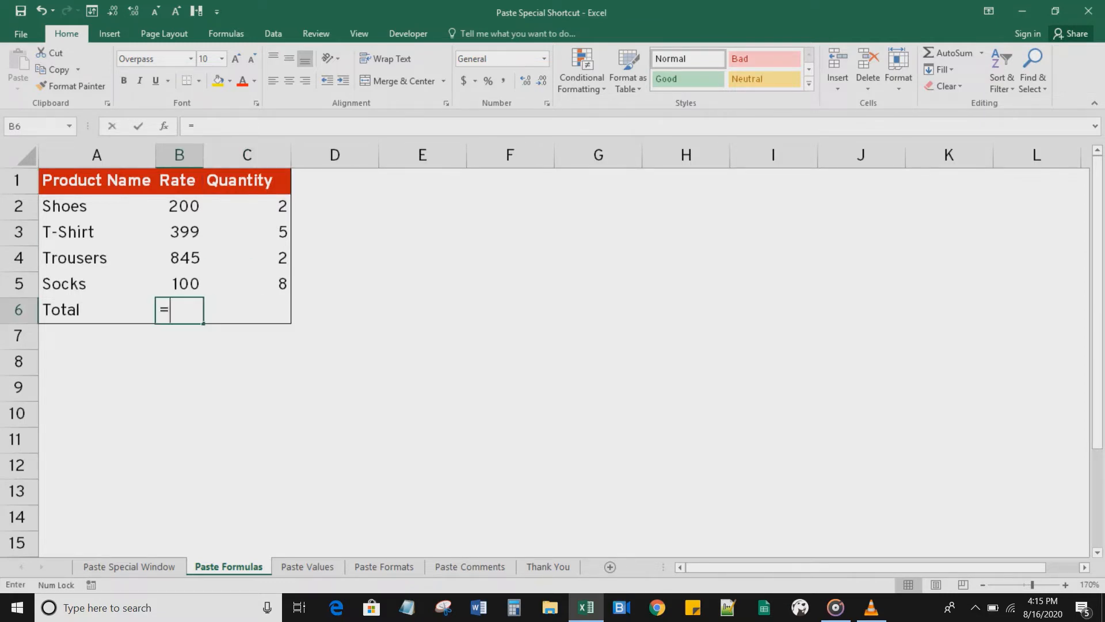
{"action": "key", "text": "Up"}
{"action": "key", "text": "shift+Up"}
{"action": "key", "text": "shift+Up"}
{"action": "key", "text": "shift+Up"}
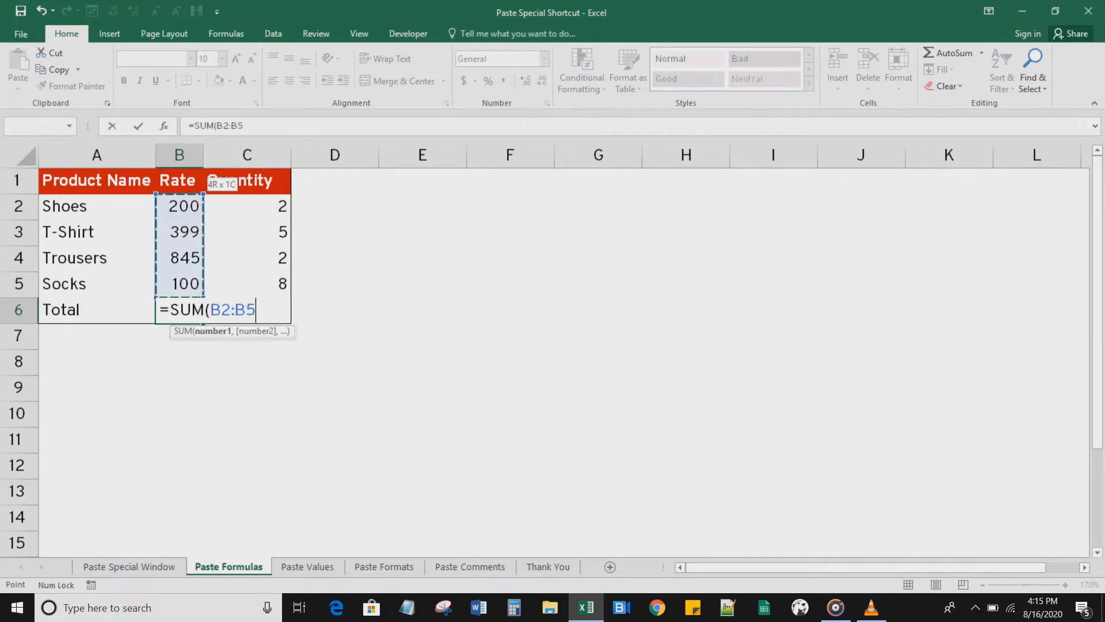
{"action": "type", "text": ")"}
{"action": "key", "text": "Return"}
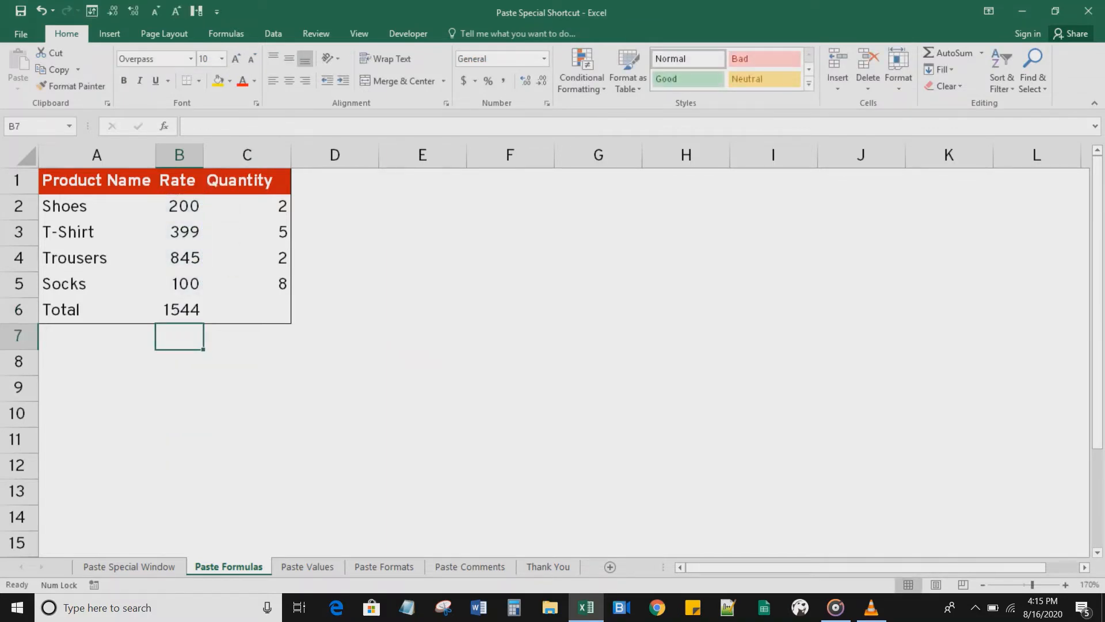
Step: Make the B6 total bold and give it a yellow fill
{"action": "key", "text": "Up"}
{"action": "key", "text": "ctrl+b"}
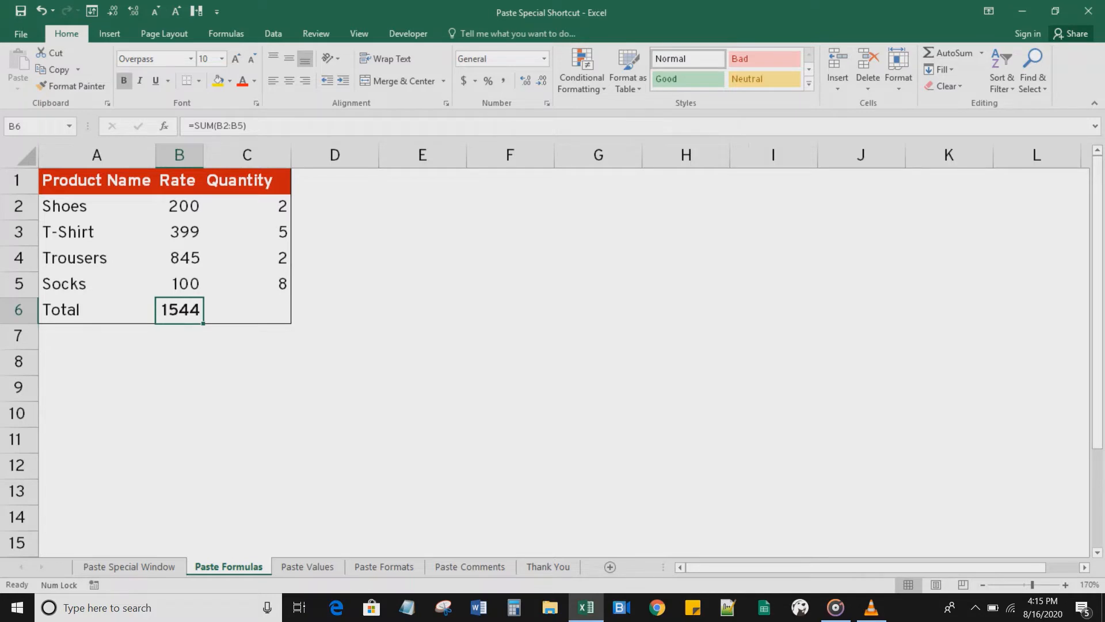
{"action": "left_click", "coordinate": [218, 81]}
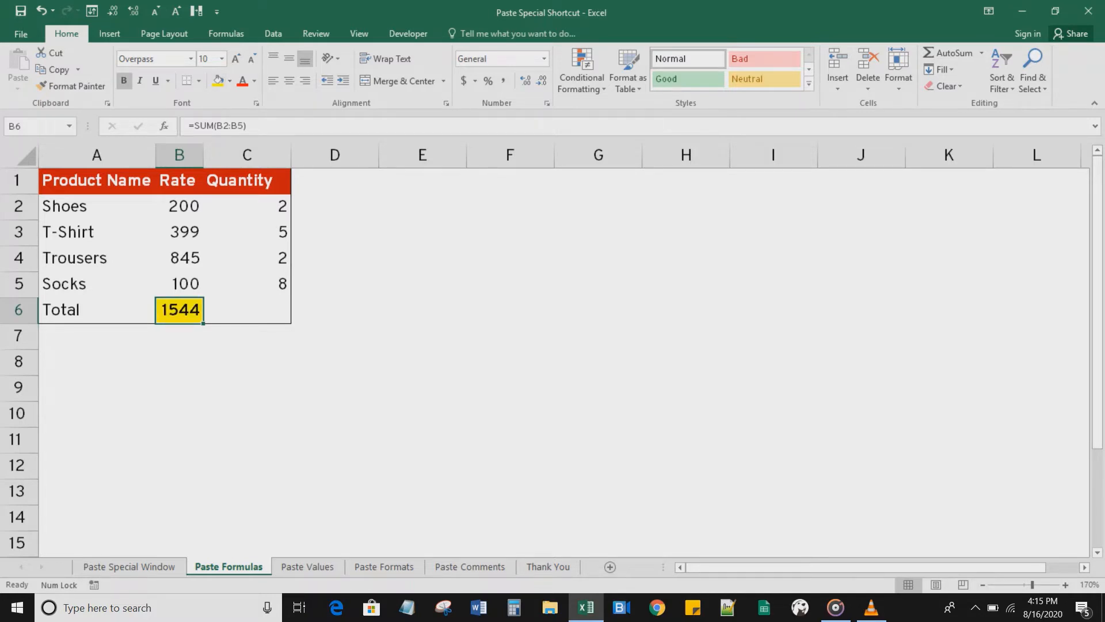
Step: Copy the B6 total and paste only its formula into C6 with Paste Special Formulas
{"action": "left_click", "coordinate": [247, 310]}
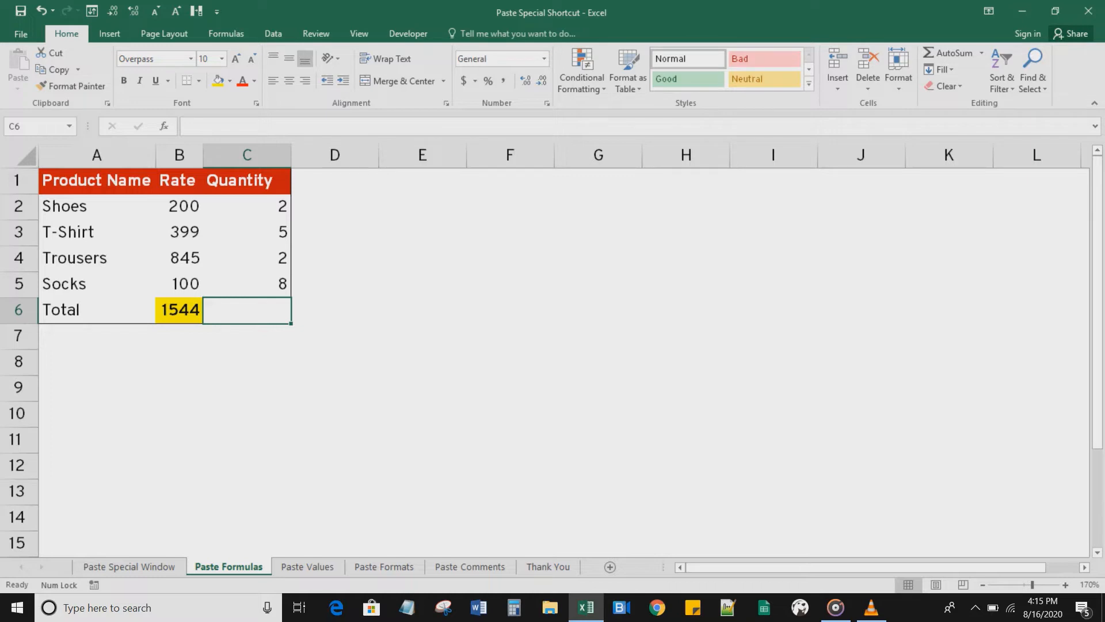
{"action": "left_click", "coordinate": [179, 310]}
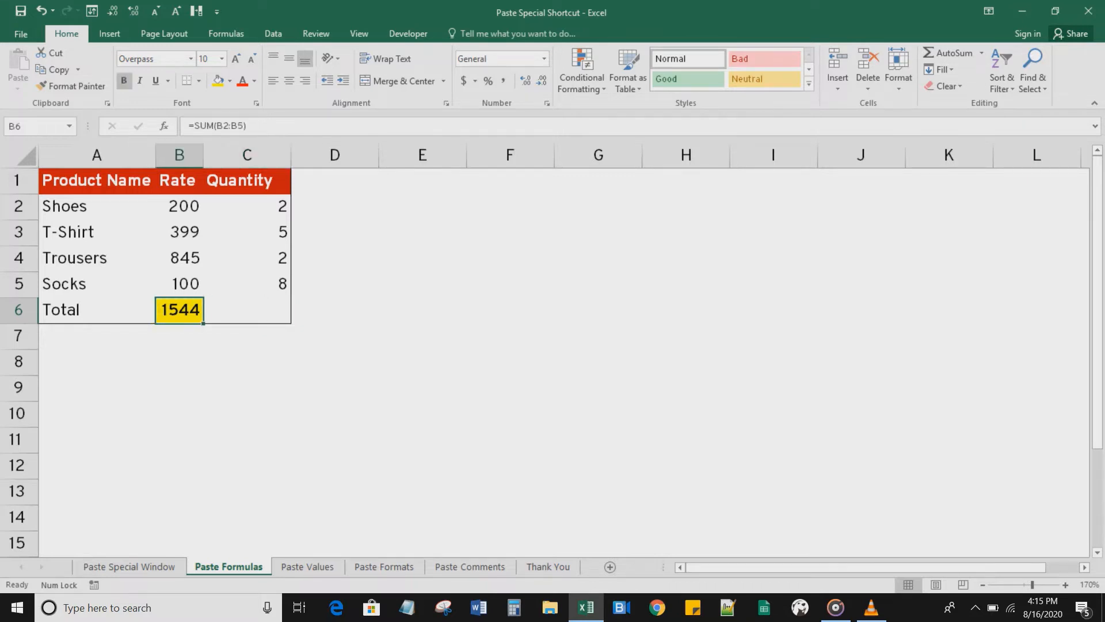
{"action": "key", "text": "ctrl+c"}
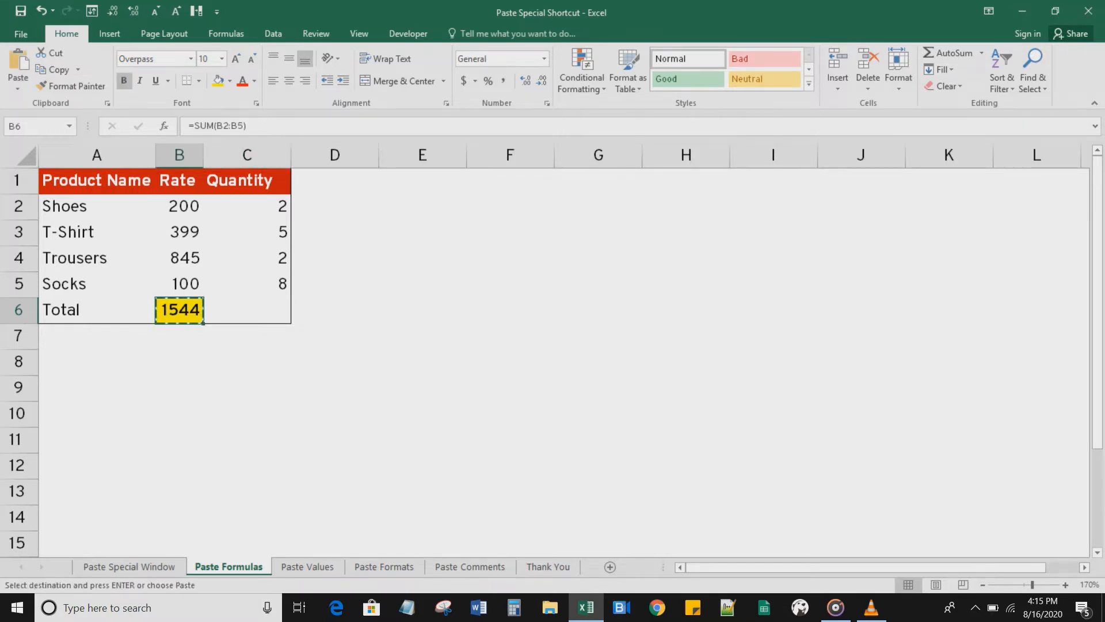
{"action": "left_click", "coordinate": [247, 310]}
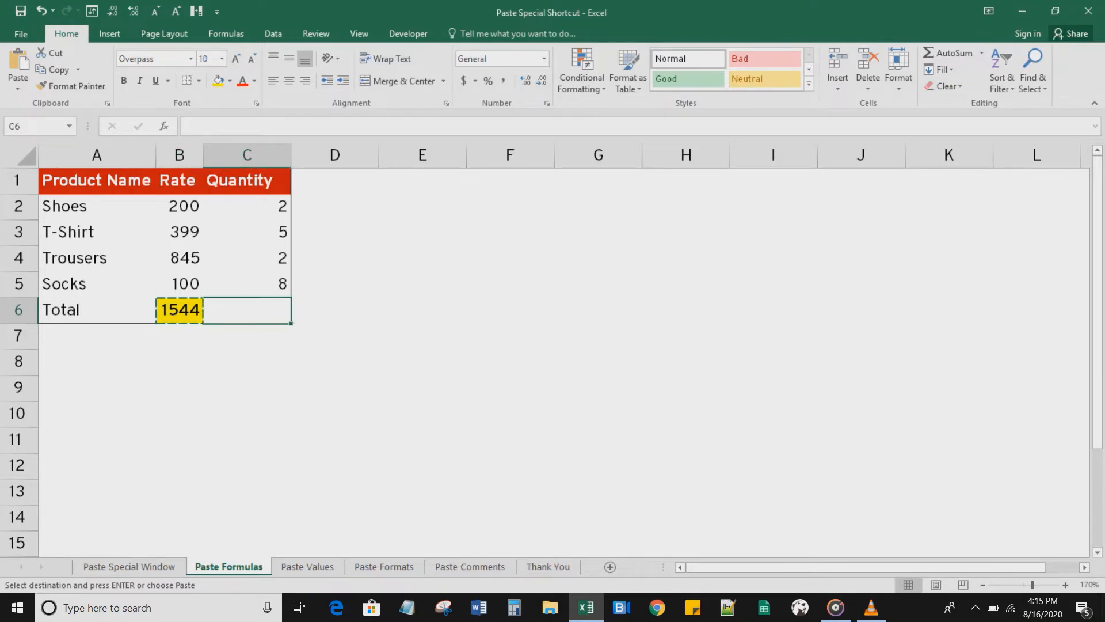
{"action": "key", "text": "ctrl+alt+v"}
{"action": "left_click_drag", "start_coordinate": [823, 308], "coordinate": [469, 208]}
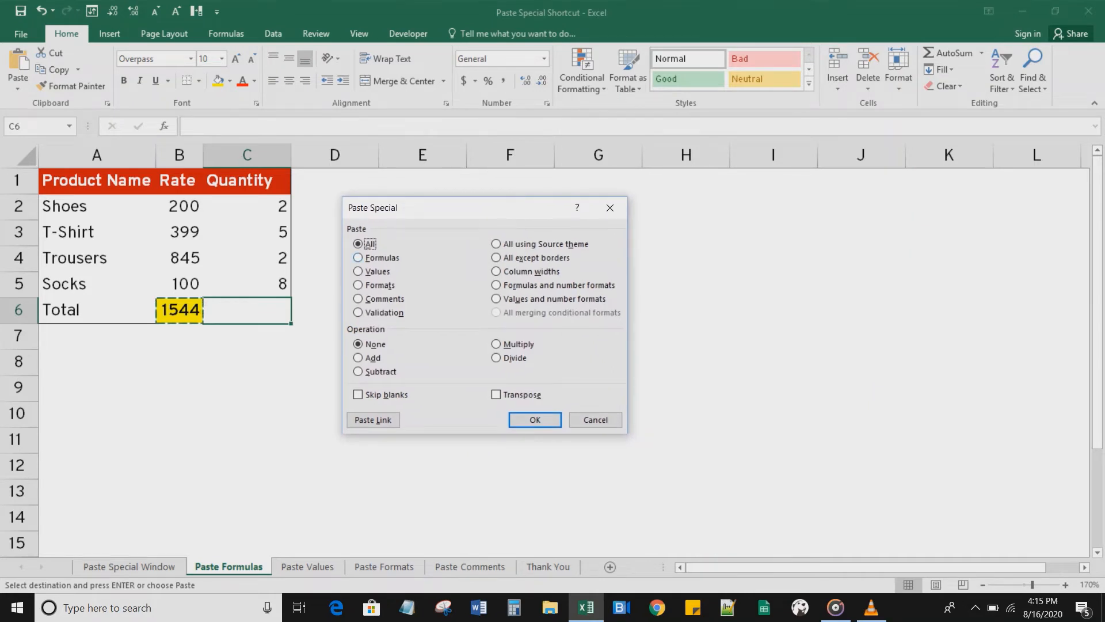
{"action": "key", "text": "f"}
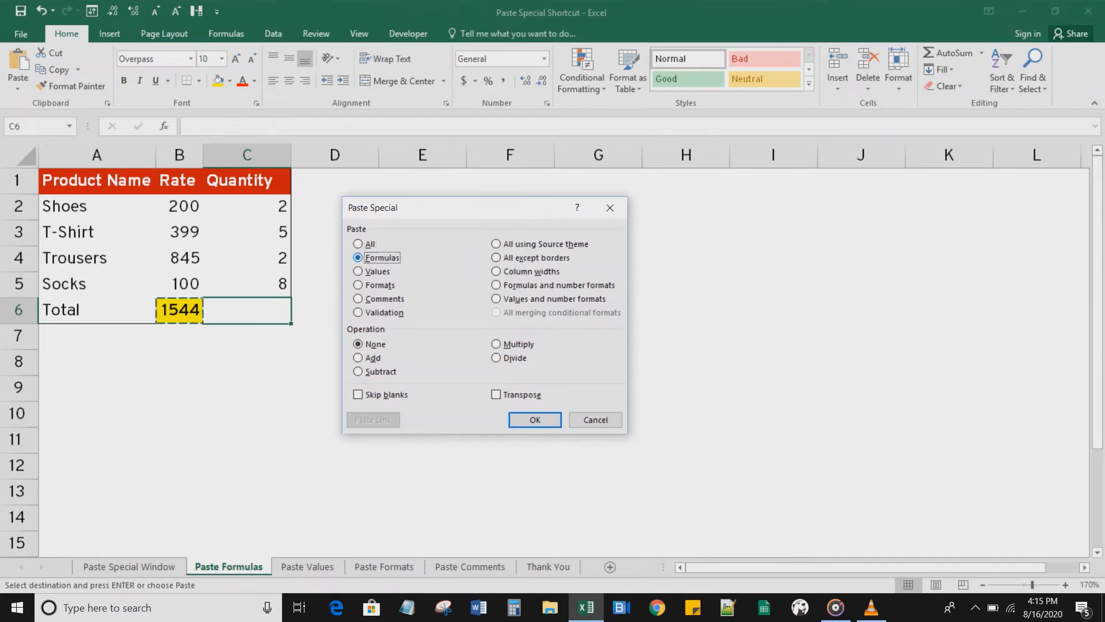
{"action": "key", "text": "Return"}
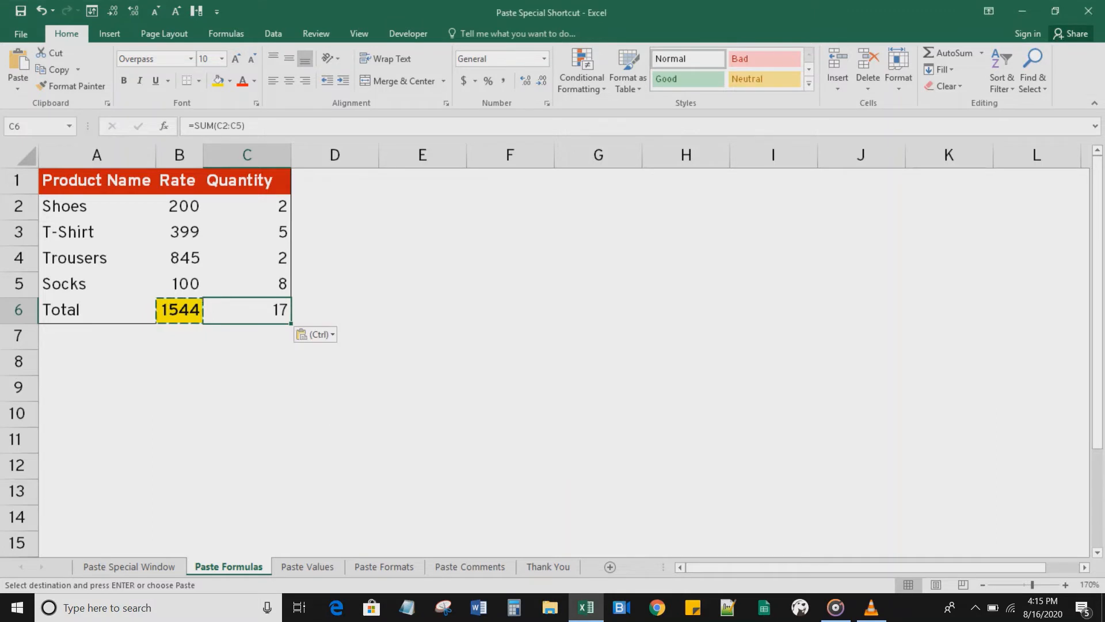
Step: Compare the B6 and C6 totals after the formula-only paste and clear the copy marquee
{"action": "left_click", "coordinate": [422, 336]}
{"action": "left_click", "coordinate": [248, 310]}
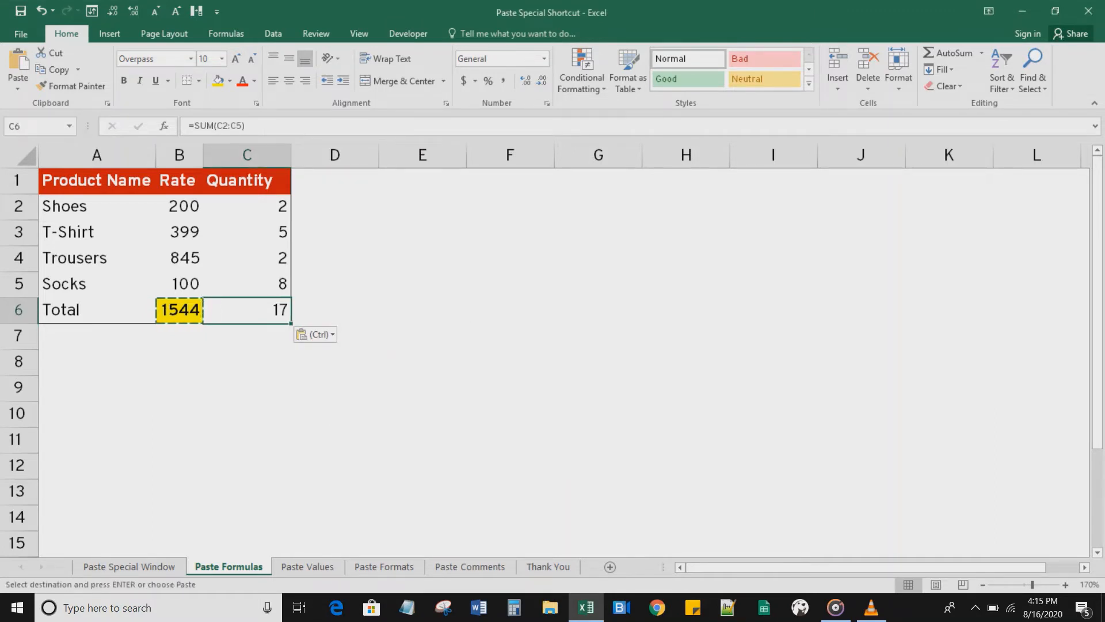
{"action": "left_click", "coordinate": [335, 310]}
{"action": "key", "text": "Escape"}
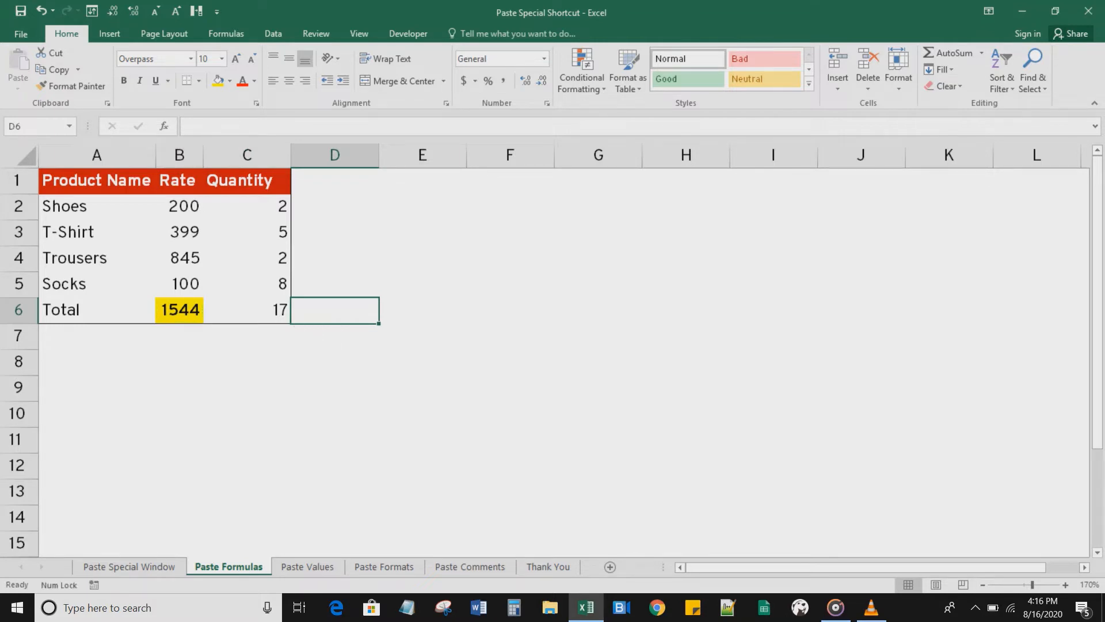
{"action": "left_click", "coordinate": [179, 310]}
{"action": "left_click", "coordinate": [247, 310]}
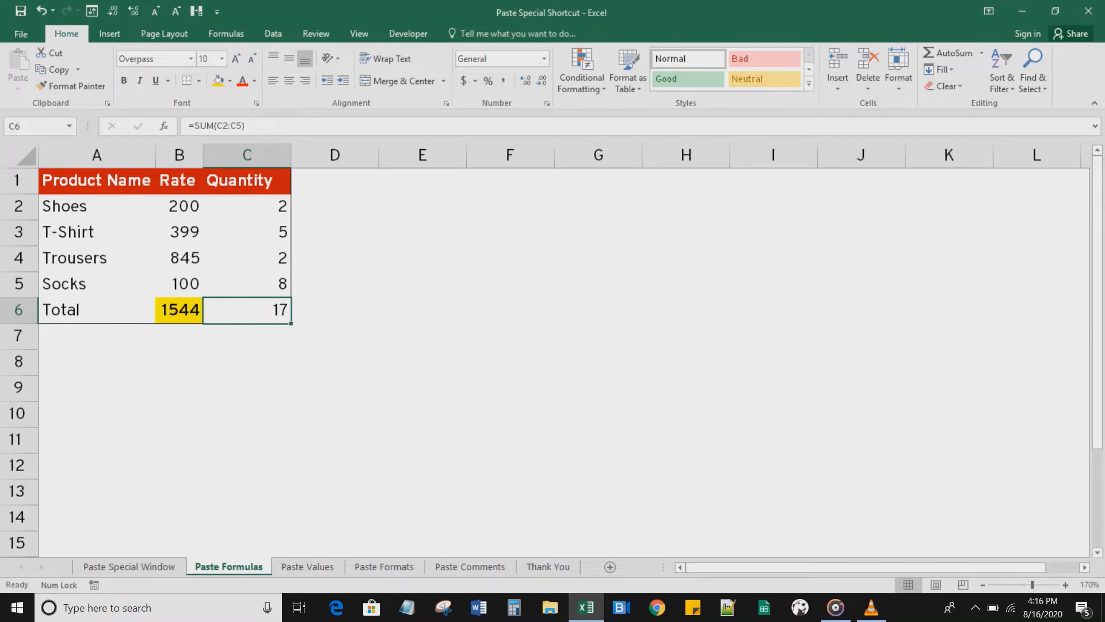
Step: Switch to the Paste Values sheet and examine the product table's cells
{"action": "key", "text": "ctrl+Page_Down"}
{"action": "left_click", "coordinate": [333, 206]}
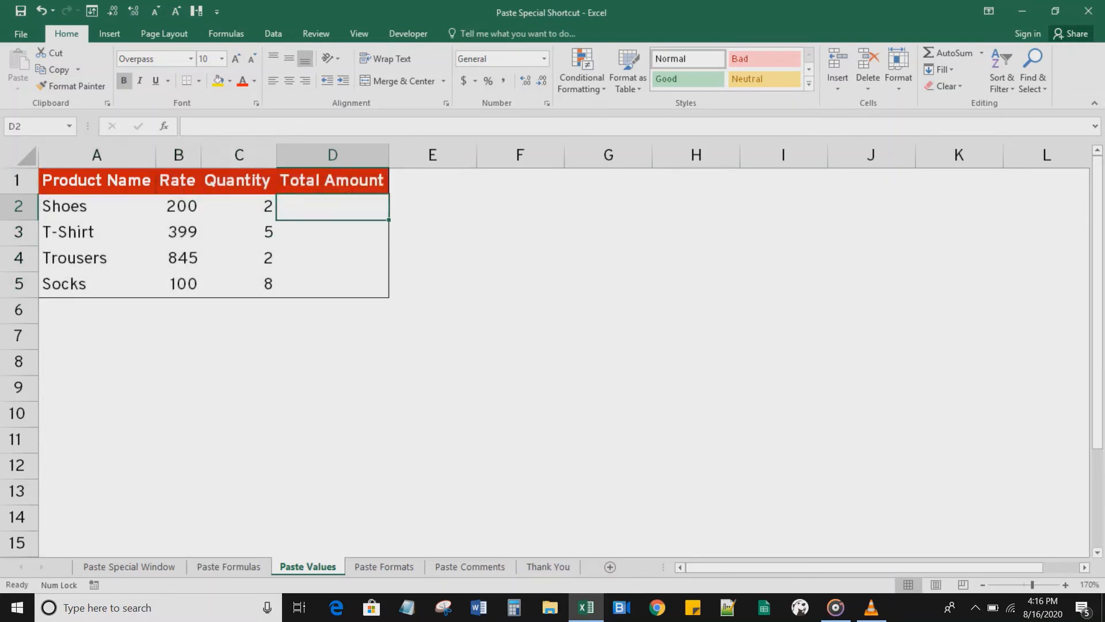
{"action": "left_click_drag", "start_coordinate": [97, 181], "coordinate": [334, 285]}
{"action": "left_click", "coordinate": [432, 284]}
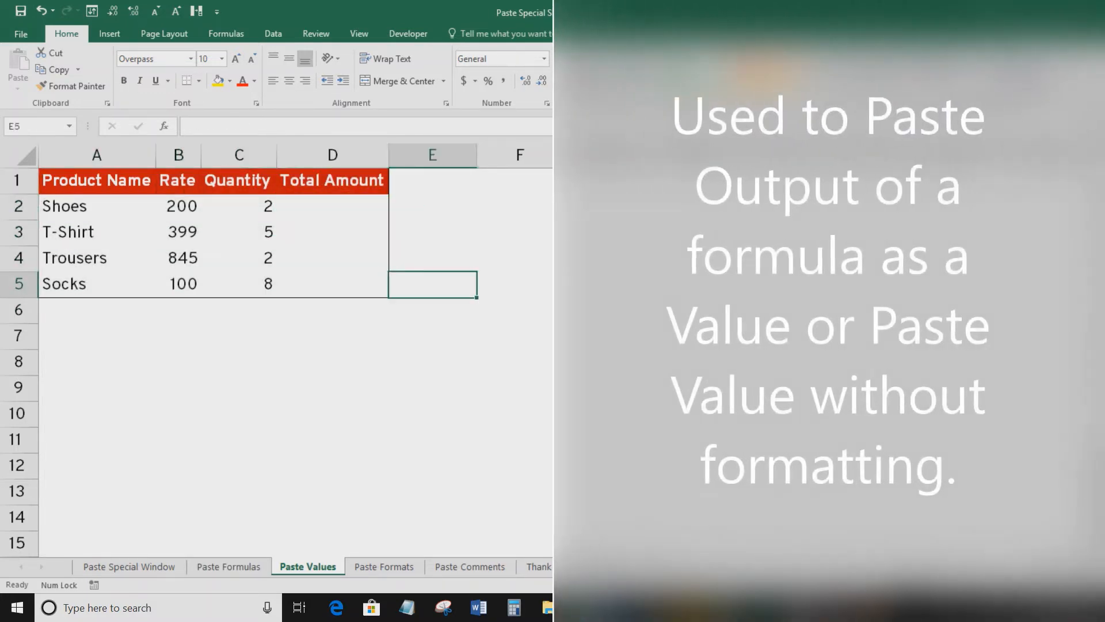
{"action": "left_click", "coordinate": [239, 206]}
{"action": "left_click", "coordinate": [178, 206]}
{"action": "left_click", "coordinate": [239, 207]}
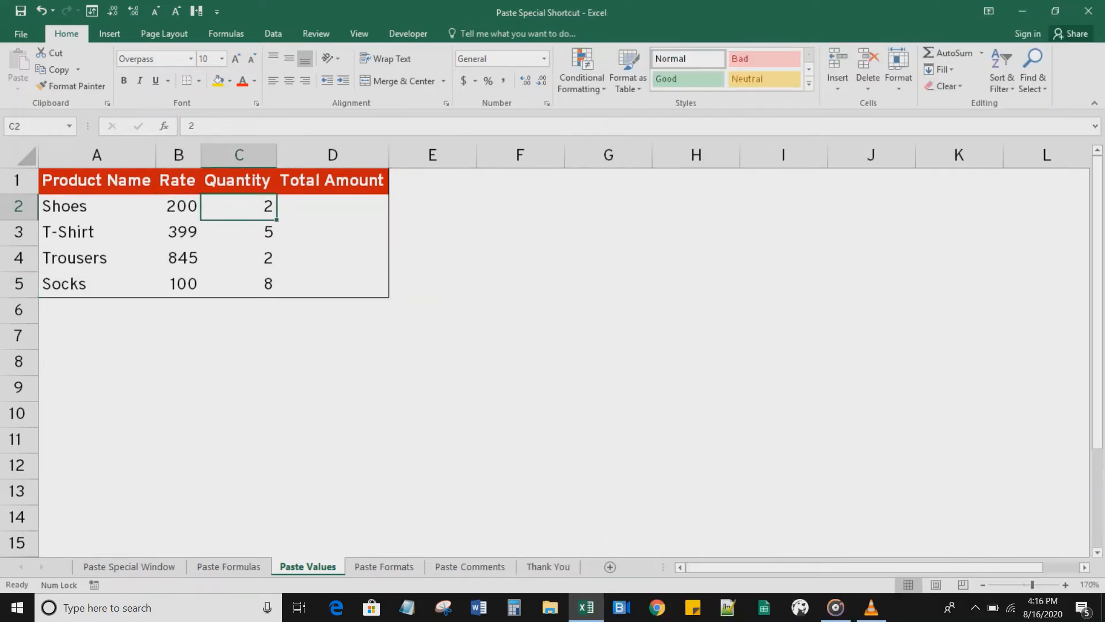
{"action": "left_click", "coordinate": [96, 207]}
{"action": "left_click", "coordinate": [97, 259]}
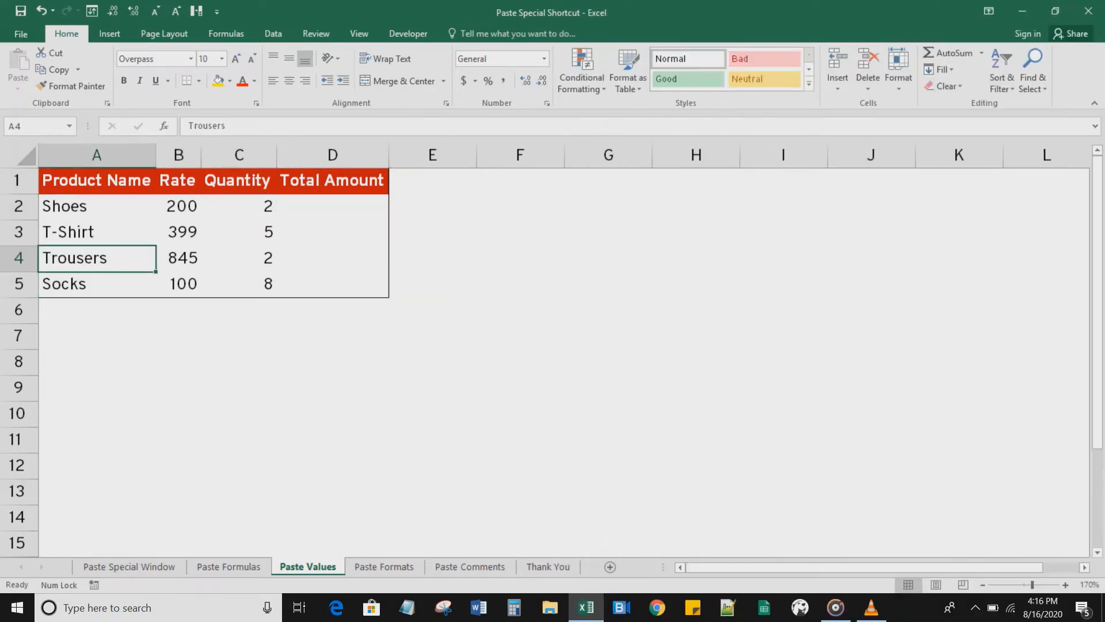
{"action": "left_click", "coordinate": [178, 206]}
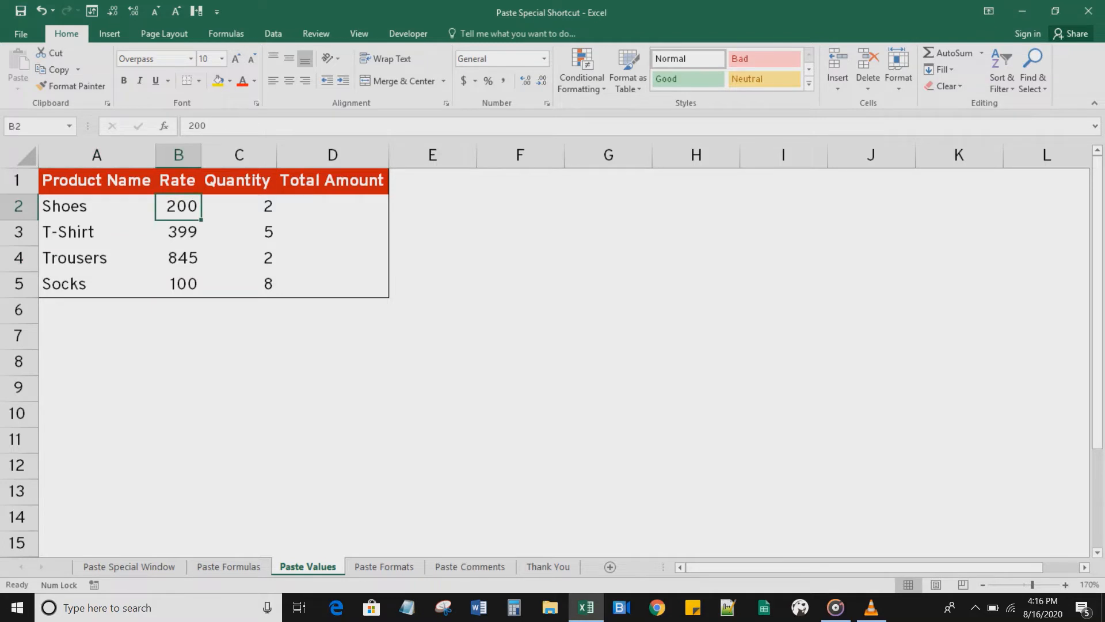
{"action": "left_click", "coordinate": [239, 206]}
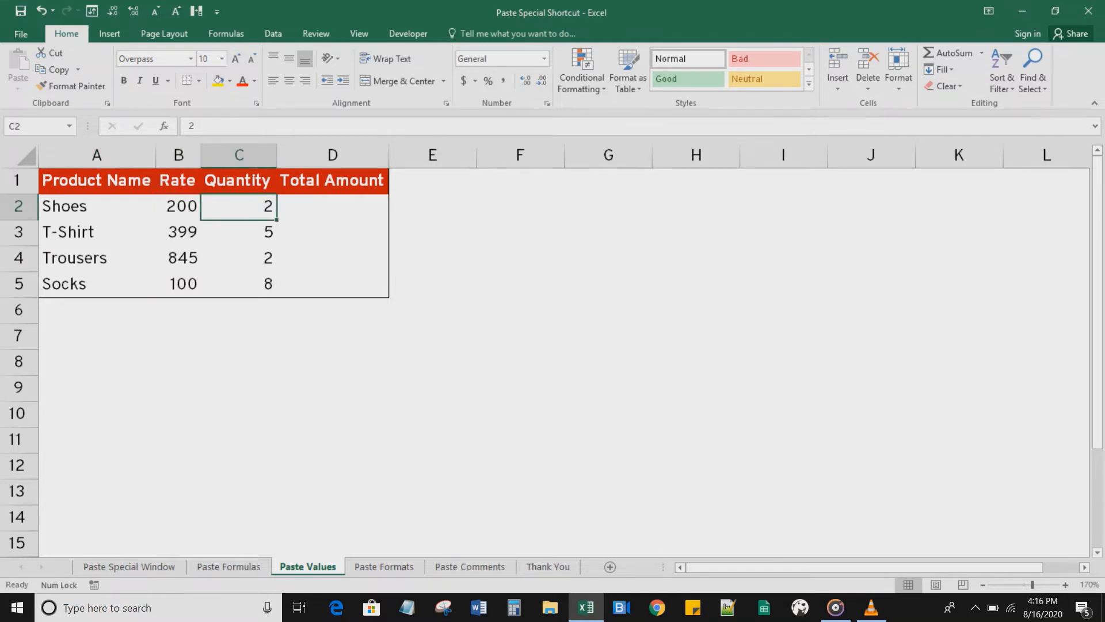
Step: Enter the formula =B2*C2 in D2 to calculate the Shoes total amount
{"action": "left_click", "coordinate": [333, 206]}
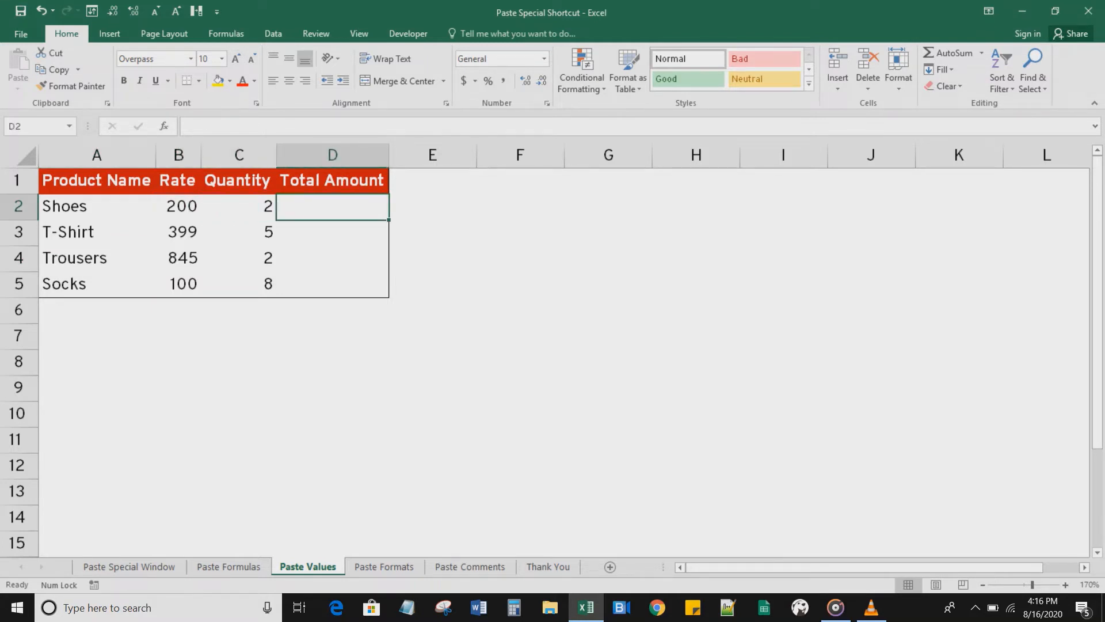
{"action": "type", "text": "="}
{"action": "left_click", "coordinate": [179, 207]}
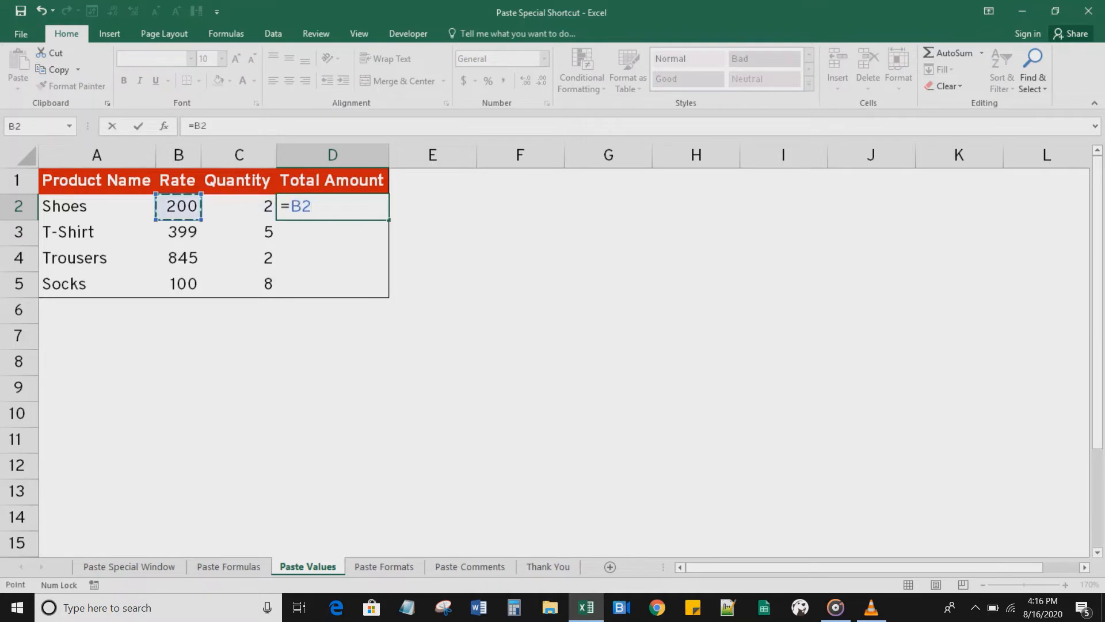
{"action": "type", "text": "*"}
{"action": "left_click", "coordinate": [239, 207]}
{"action": "key", "text": "Return"}
{"action": "key", "text": "Up"}
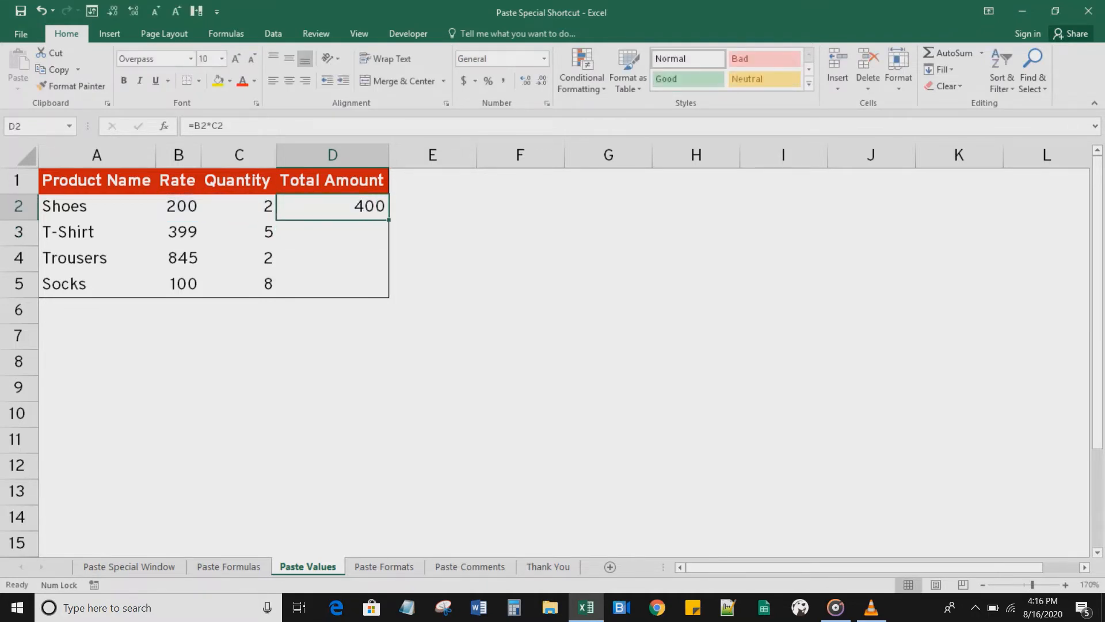
Step: Copy the D2 formula and paste only formulas into D3:D5 with Paste Special Formulas, then clear the copy marquee
{"action": "key", "text": "ctrl+c"}
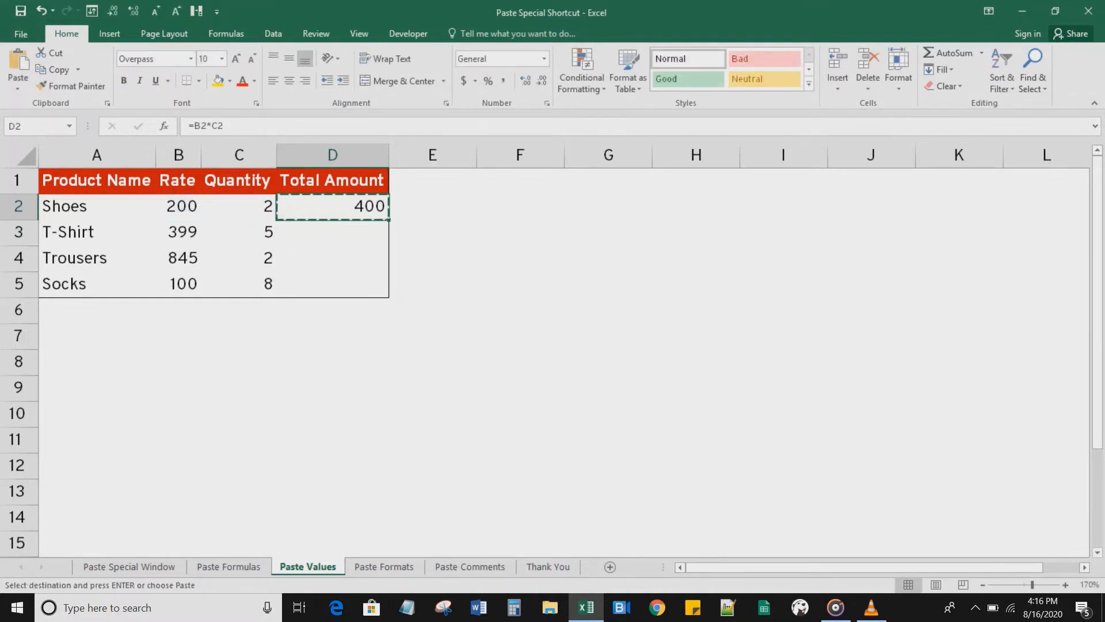
{"action": "key", "text": "Down"}
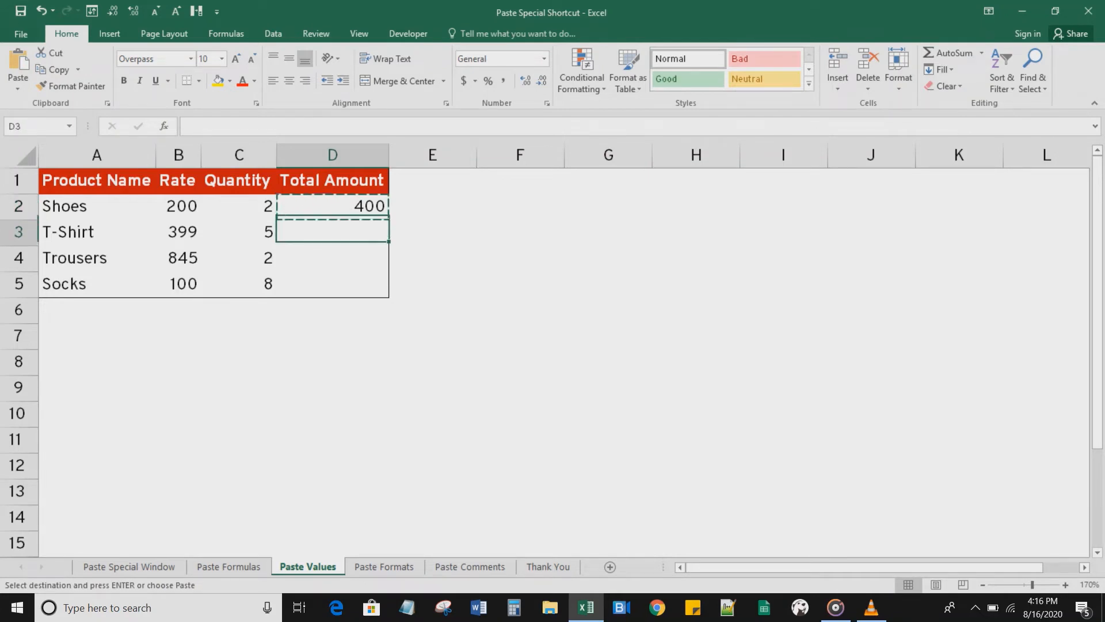
{"action": "key", "text": "shift+Down"}
{"action": "key", "text": "shift+Down"}
{"action": "key", "text": "ctrl+alt+v"}
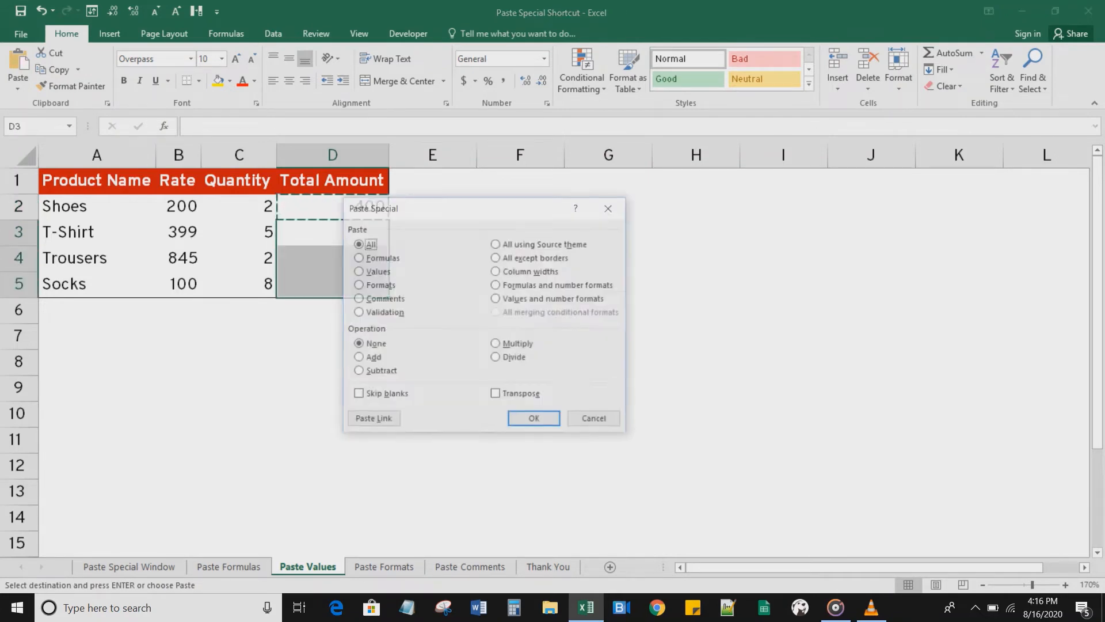
{"action": "key", "text": "f"}
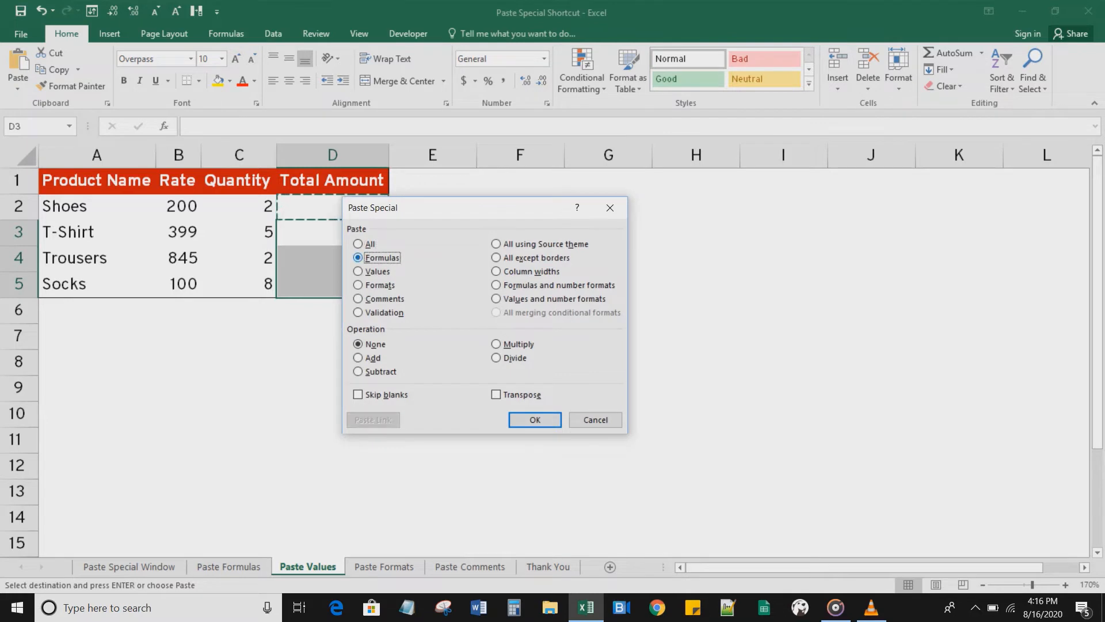
{"action": "left_click", "coordinate": [535, 420]}
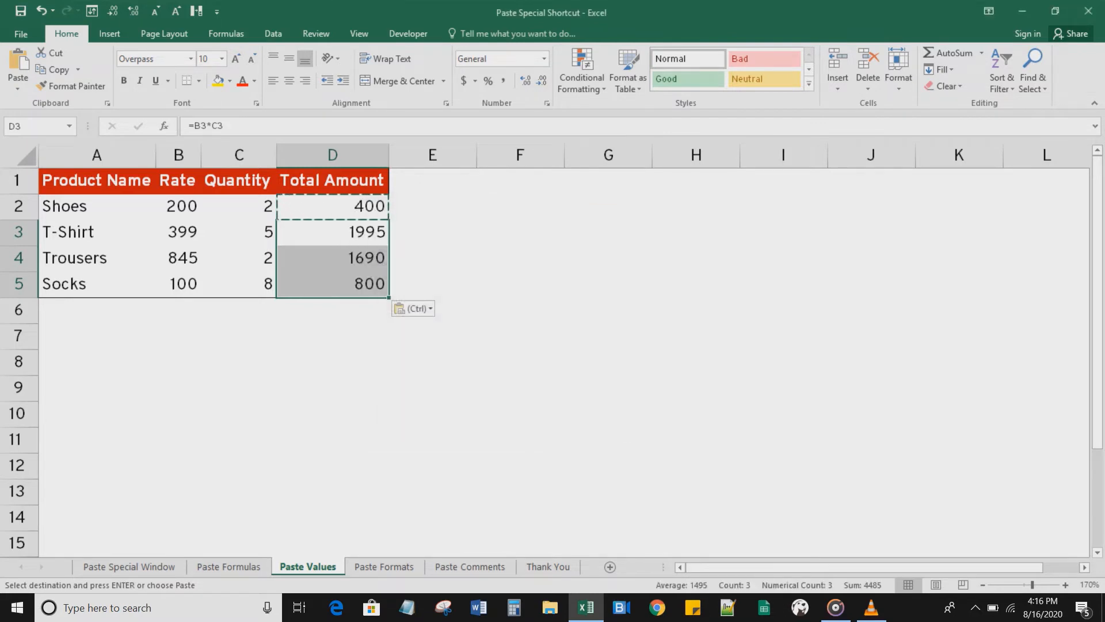
{"action": "left_click", "coordinate": [534, 418]}
{"action": "key", "text": "Escape"}
Step: Inspect the Total Amount formulas in cells D2 through D5
{"action": "left_click", "coordinate": [333, 232]}
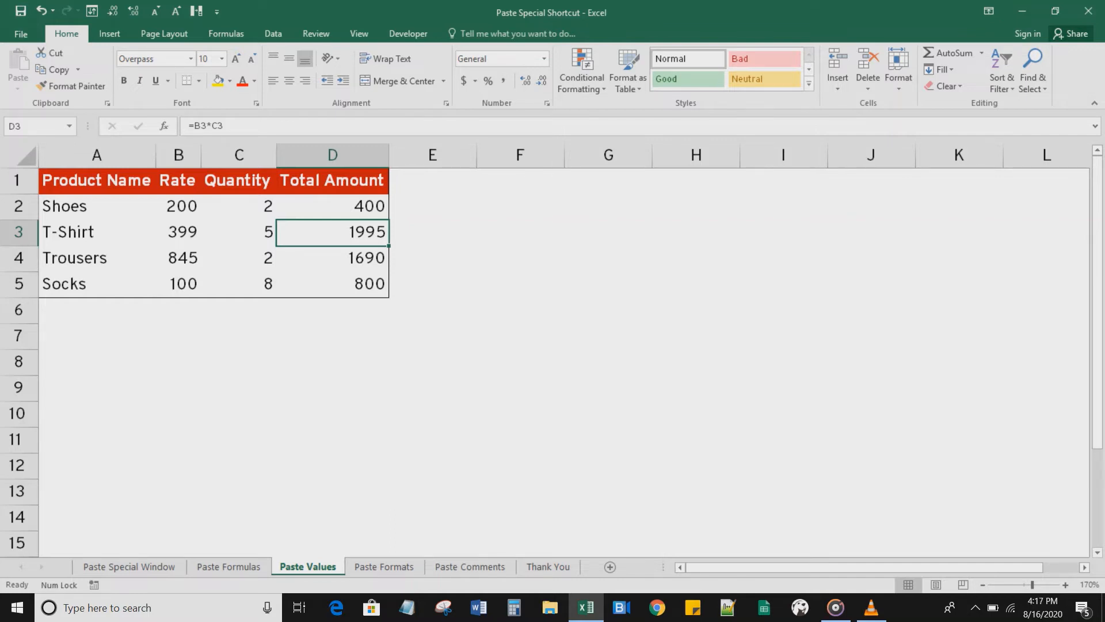
{"action": "key", "text": "Up"}
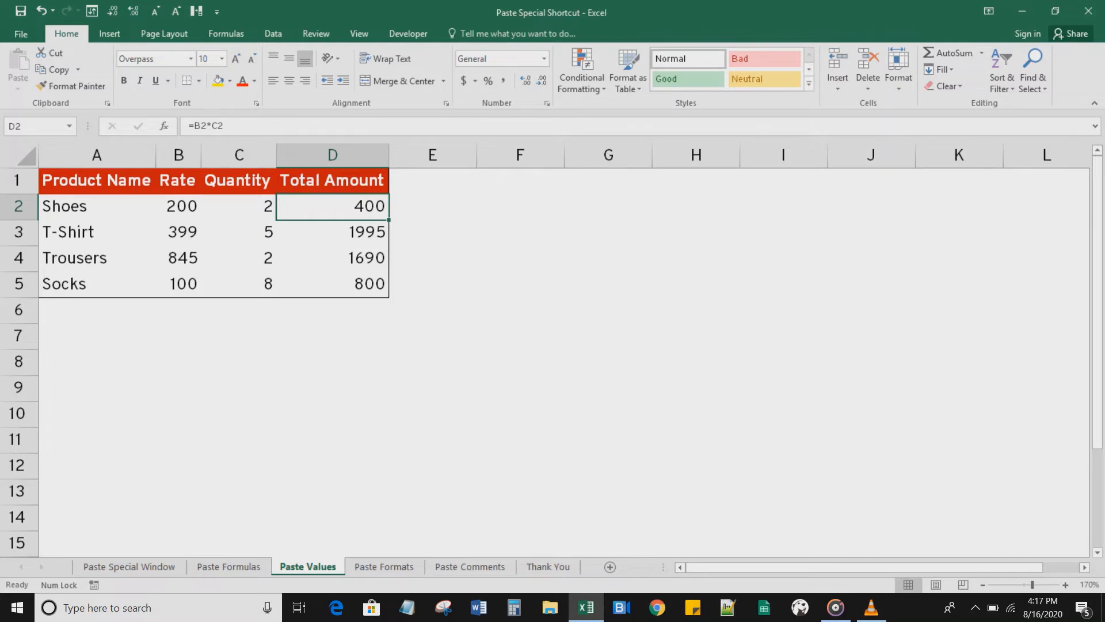
{"action": "key", "text": "Down"}
{"action": "key", "text": "Down"}
{"action": "key", "text": "Down"}
{"action": "key", "text": "Up"}
{"action": "key", "text": "Up"}
{"action": "key", "text": "Up"}
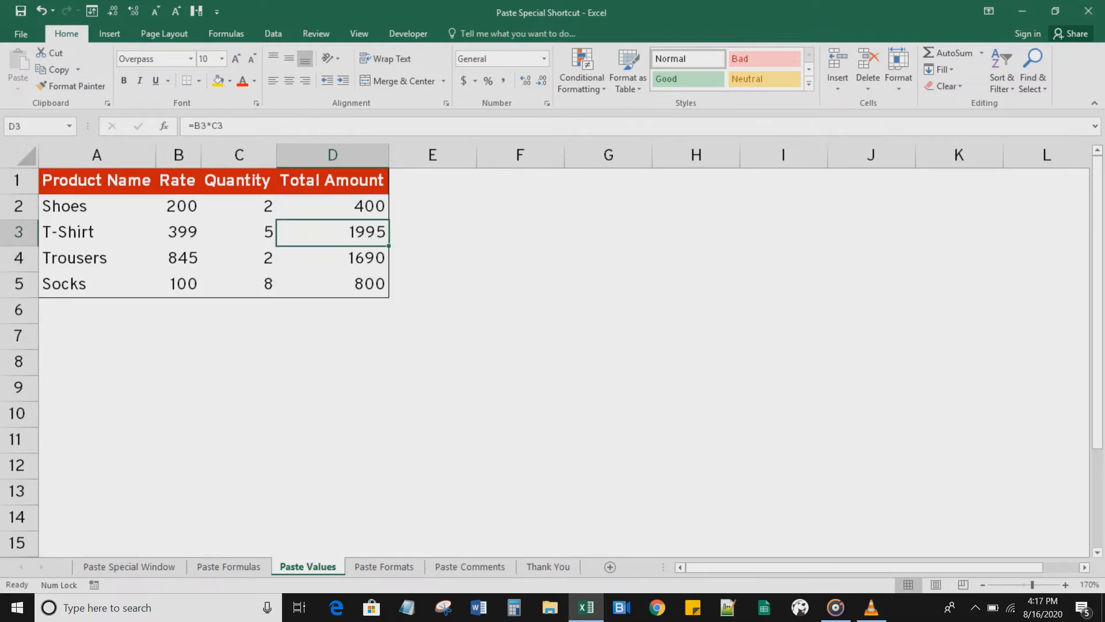
{"action": "key", "text": "F2"}
{"action": "key", "text": "Escape"}
{"action": "key", "text": "Down"}
{"action": "key", "text": "Down"}
{"action": "key", "text": "Up"}
{"action": "key", "text": "Up"}
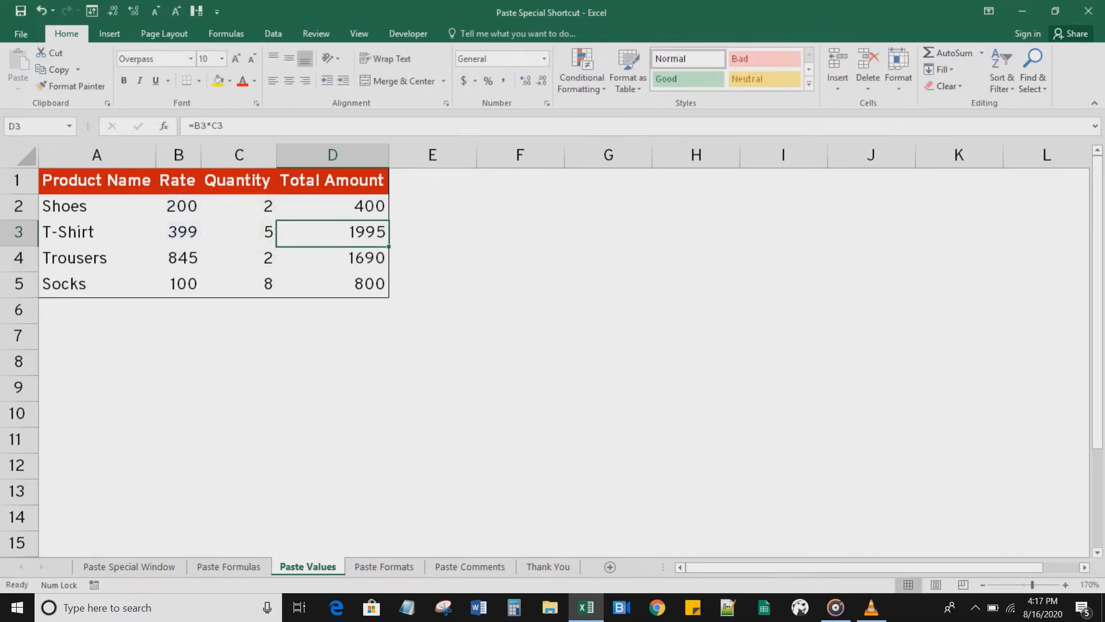
Step: Copy D2:D5 and paste them back in place as values with Paste Special Values
{"action": "key", "text": "shift+Down"}
{"action": "key", "text": "shift+Down"}
{"action": "key", "text": "shift+Down"}
{"action": "key", "text": "ctrl+v"}
{"action": "key", "text": "ctrl+c"}
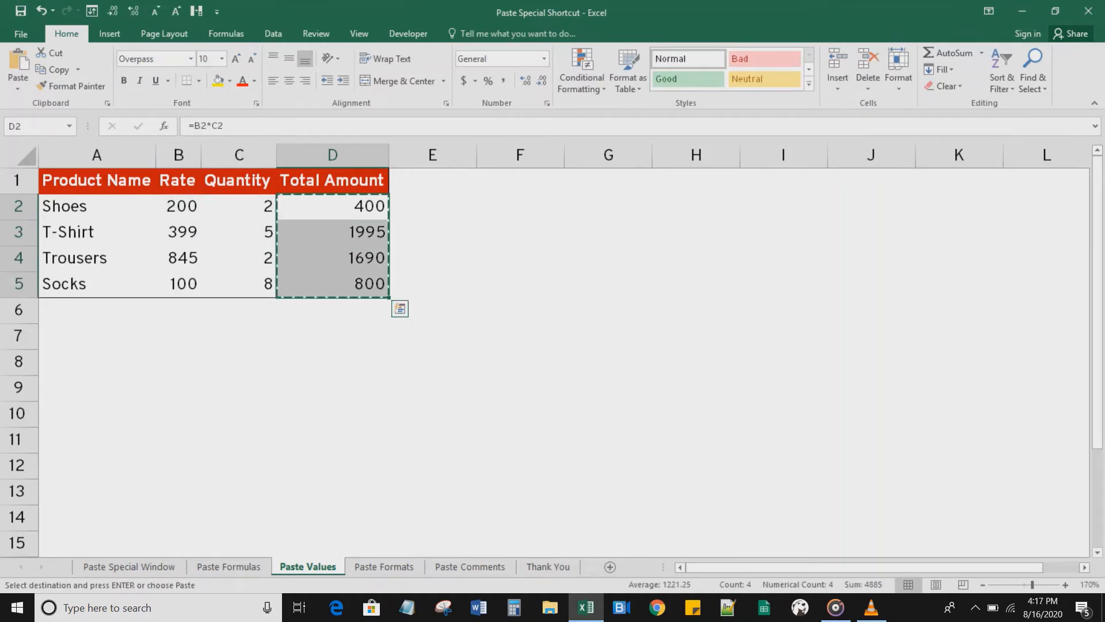
{"action": "key", "text": "ctrl+alt+v"}
{"action": "key", "text": "v"}
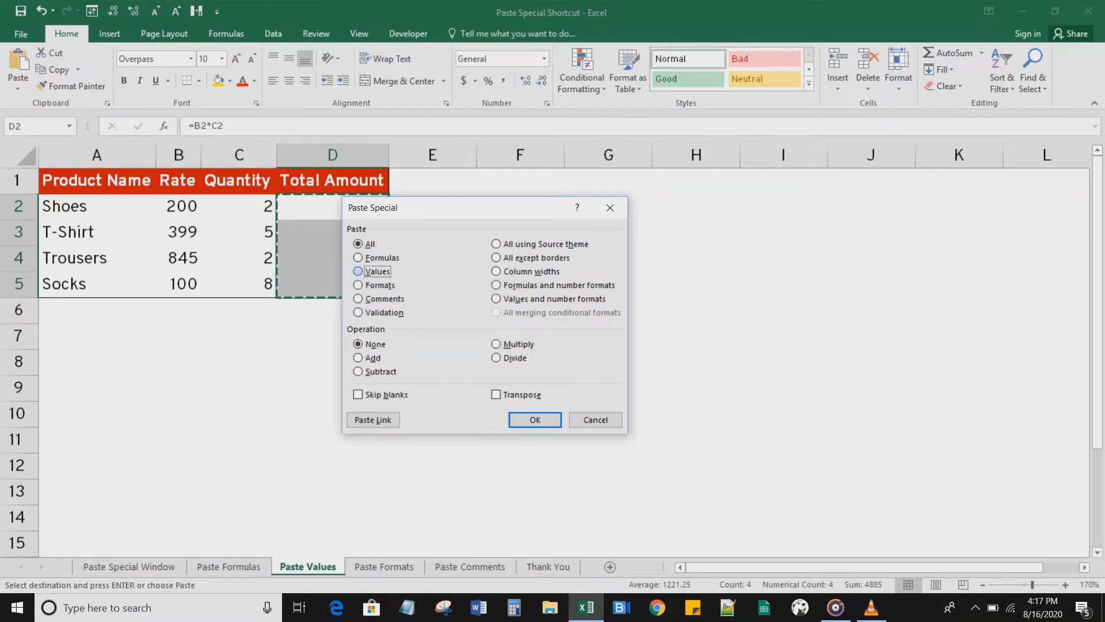
{"action": "key", "text": "Return"}
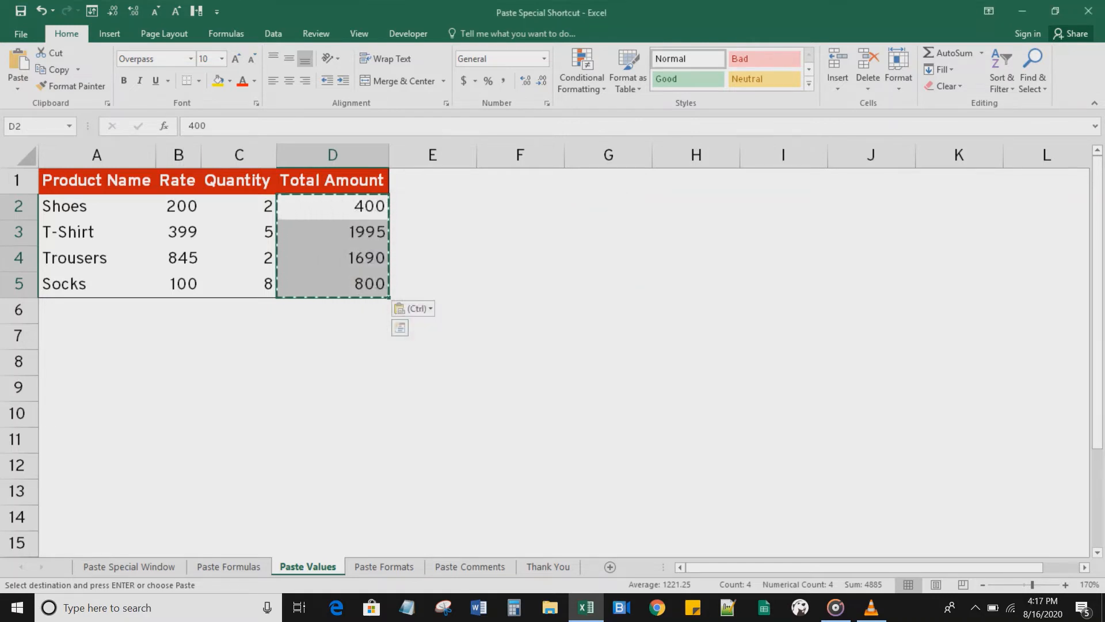
{"action": "key", "text": "Escape"}
{"action": "key", "text": "ctrl+Down"}
{"action": "key", "text": "F2"}
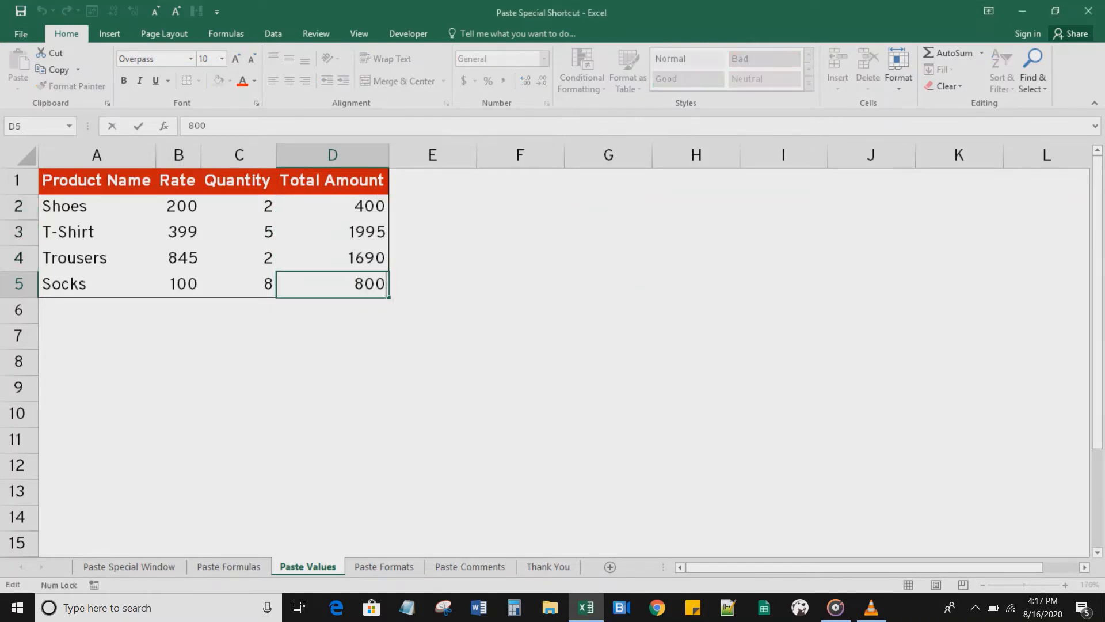
{"action": "key", "text": "F1"}
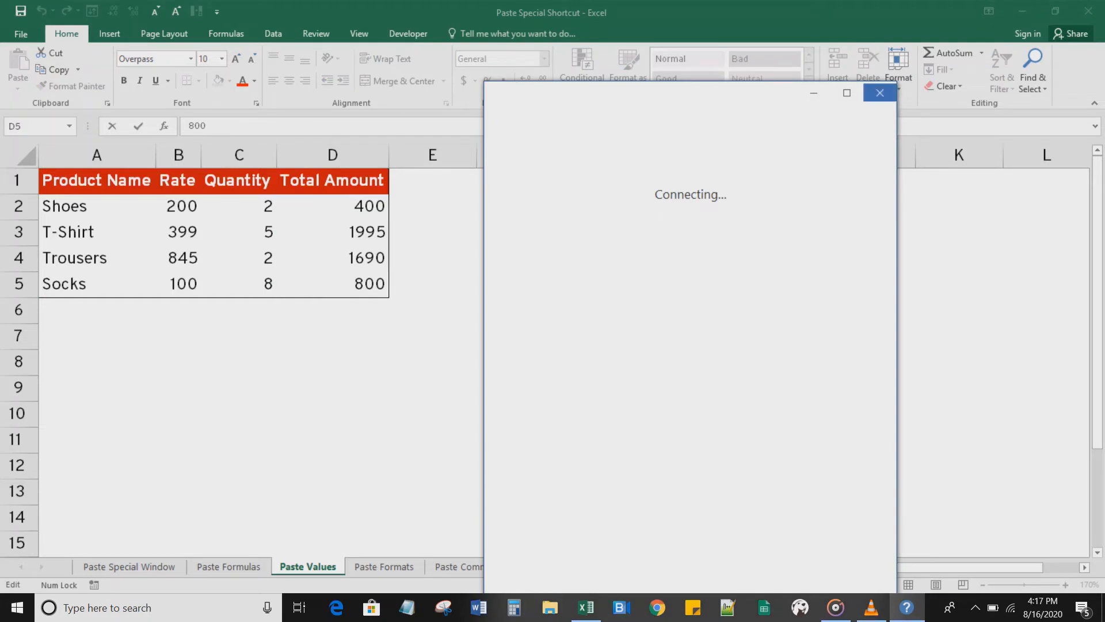
{"action": "left_click", "coordinate": [880, 93]}
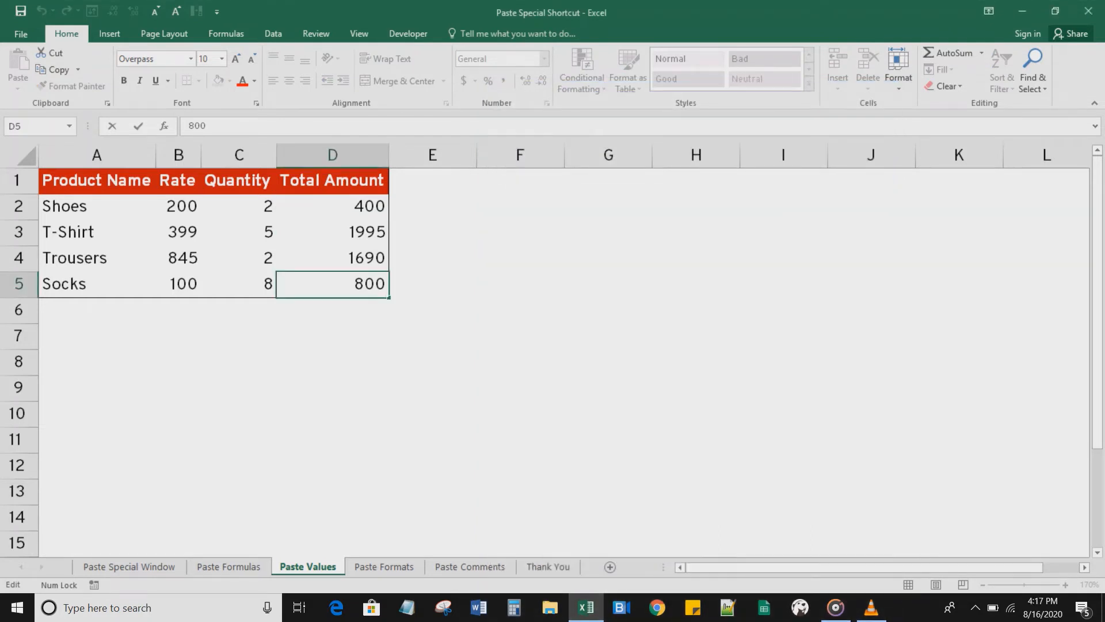
{"action": "key", "text": "Escape"}
Step: Select the Total Amount cells D2:D5 and give them a yellow fill
{"action": "key", "text": "Up"}
{"action": "key", "text": "Up"}
{"action": "key", "text": "Up"}
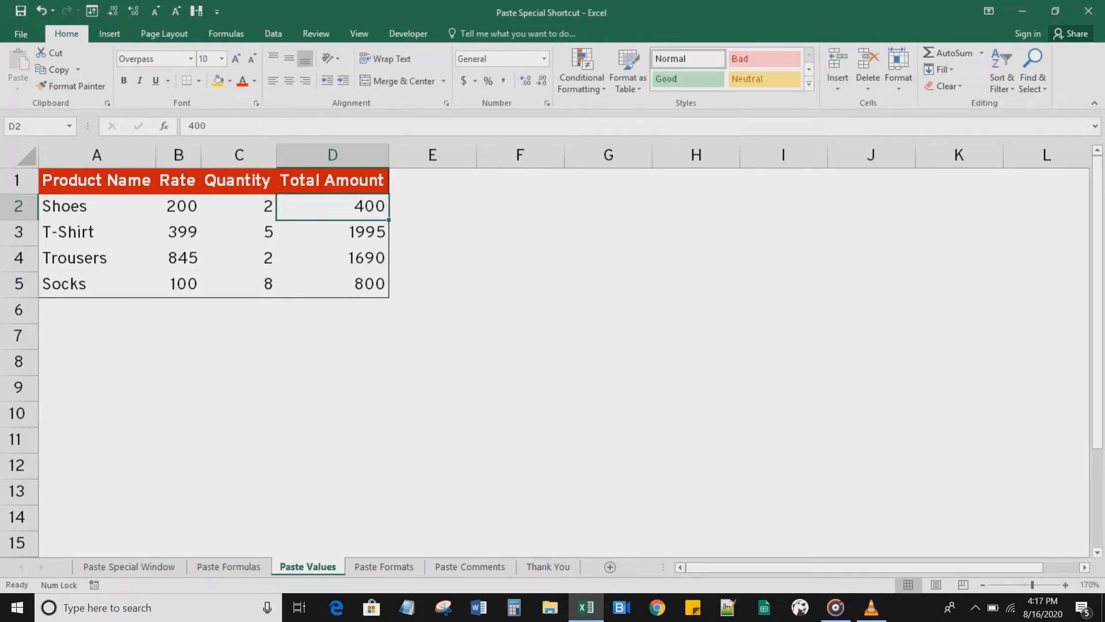
{"action": "key", "text": "Down"}
{"action": "key", "text": "Up"}
{"action": "key", "text": "shift+Down"}
{"action": "key", "text": "shift+Down"}
{"action": "key", "text": "shift+Down"}
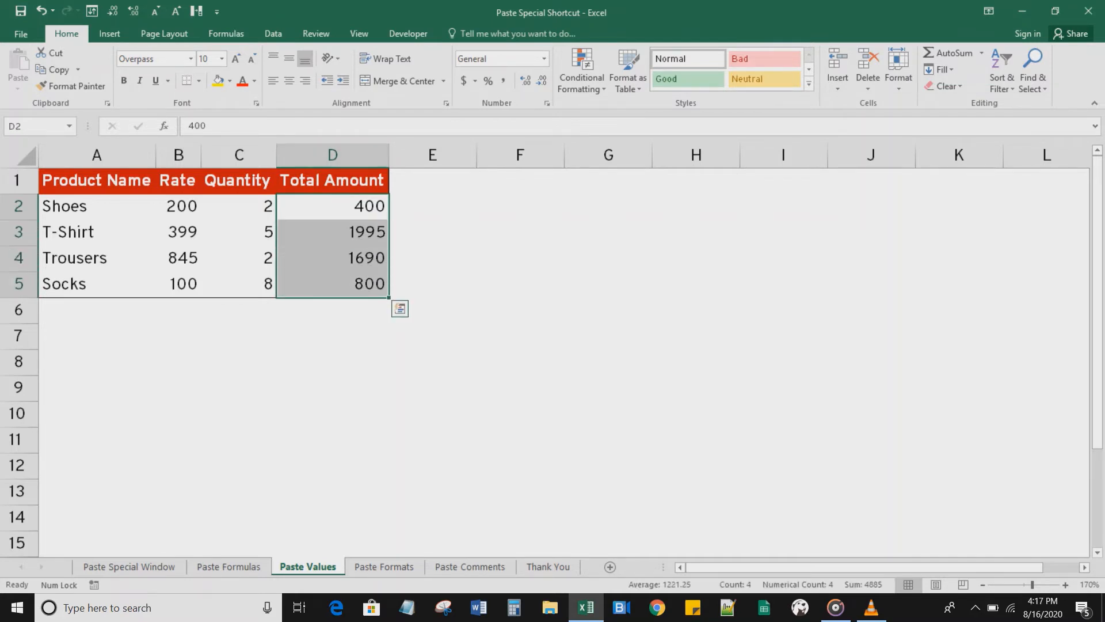
{"action": "left_click", "coordinate": [218, 81]}
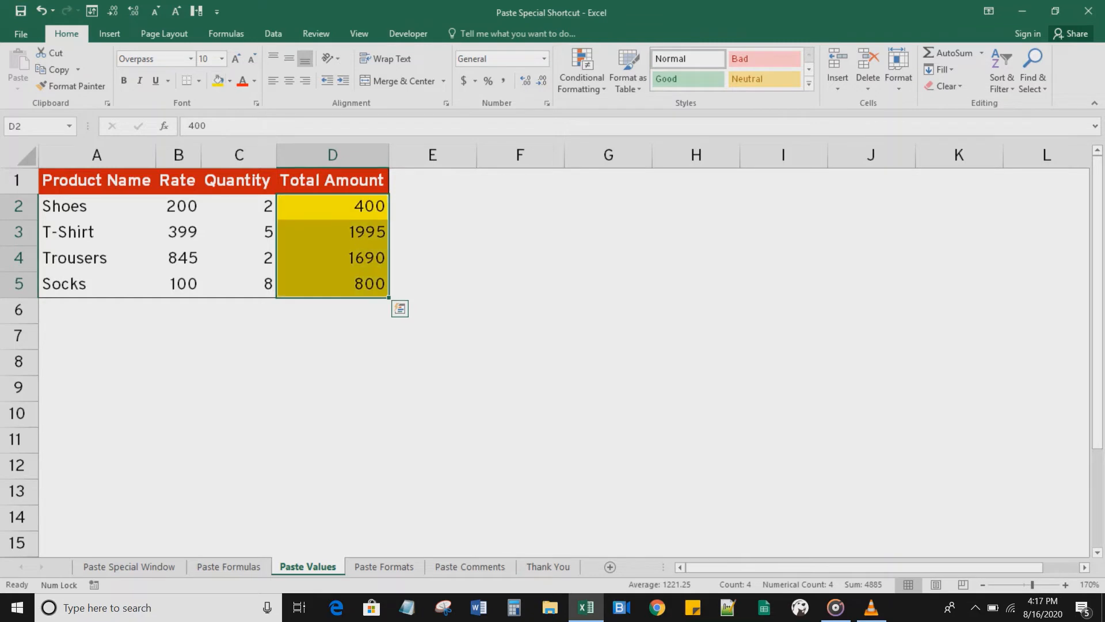
Step: Copy the yellow D2:D5 totals and paste only their values into E2:E5 with Paste Special Values
{"action": "key", "text": "ctrl+c"}
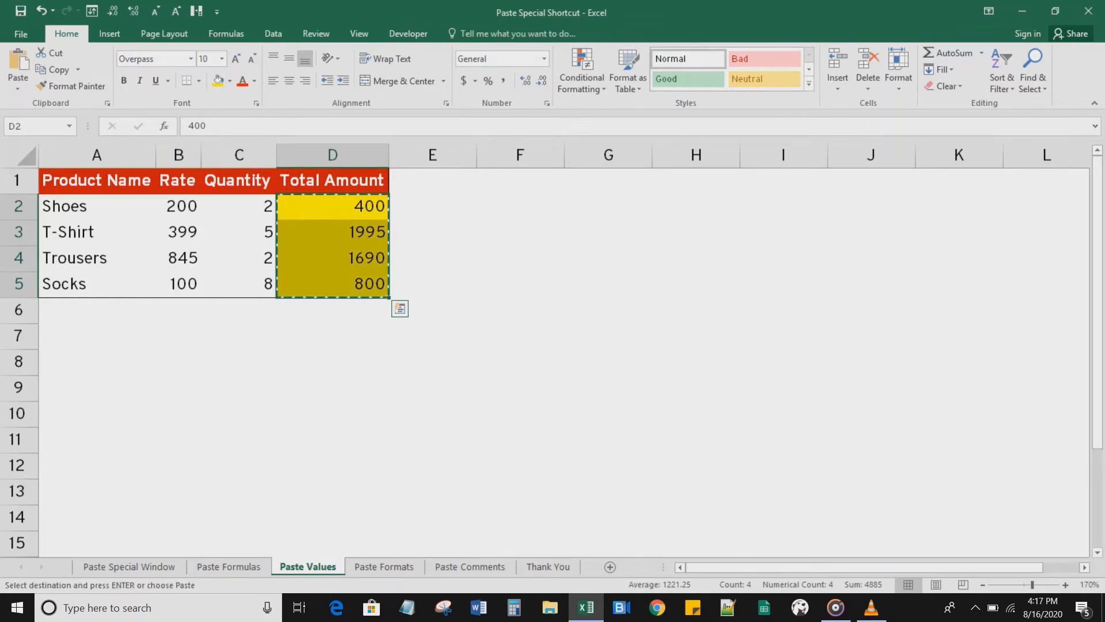
{"action": "key", "text": "Right"}
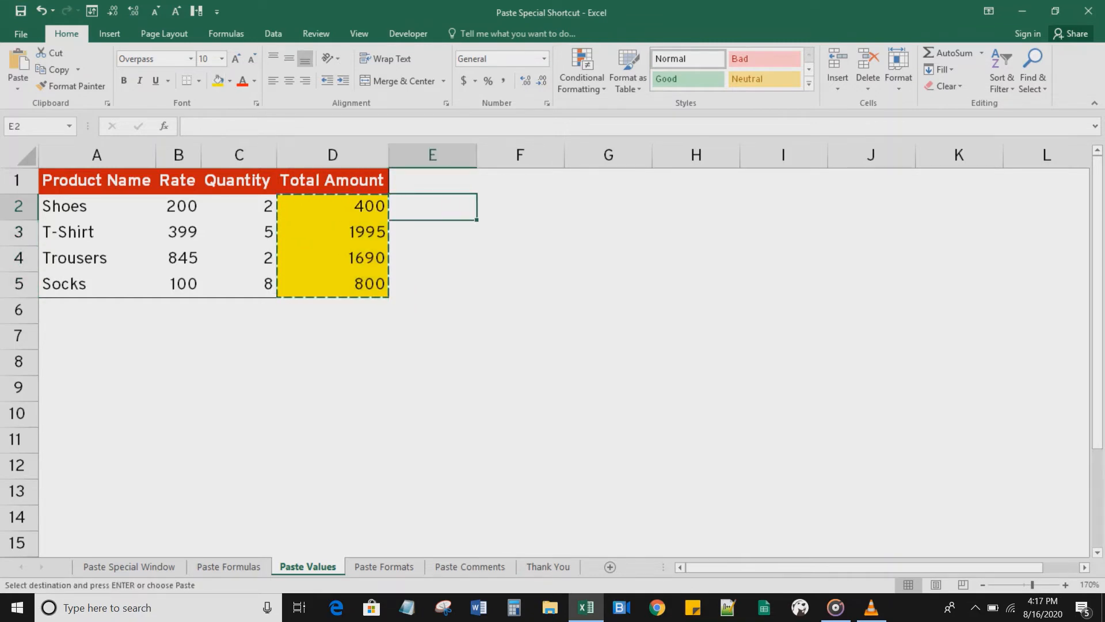
{"action": "key", "text": "ctrl+alt+v"}
{"action": "key", "text": "Down"}
{"action": "key", "text": "Down"}
{"action": "key", "text": "Return"}
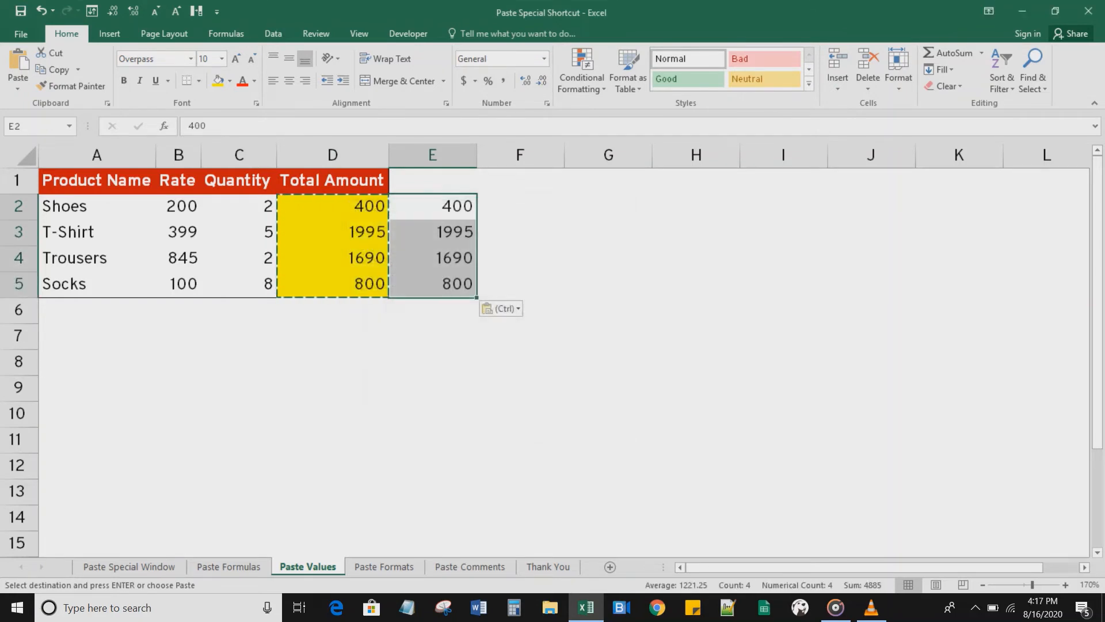
Step: Compare the pasted values in column E with the formatted totals in column D
{"action": "key", "text": "Down"}
{"action": "key", "text": "Escape"}
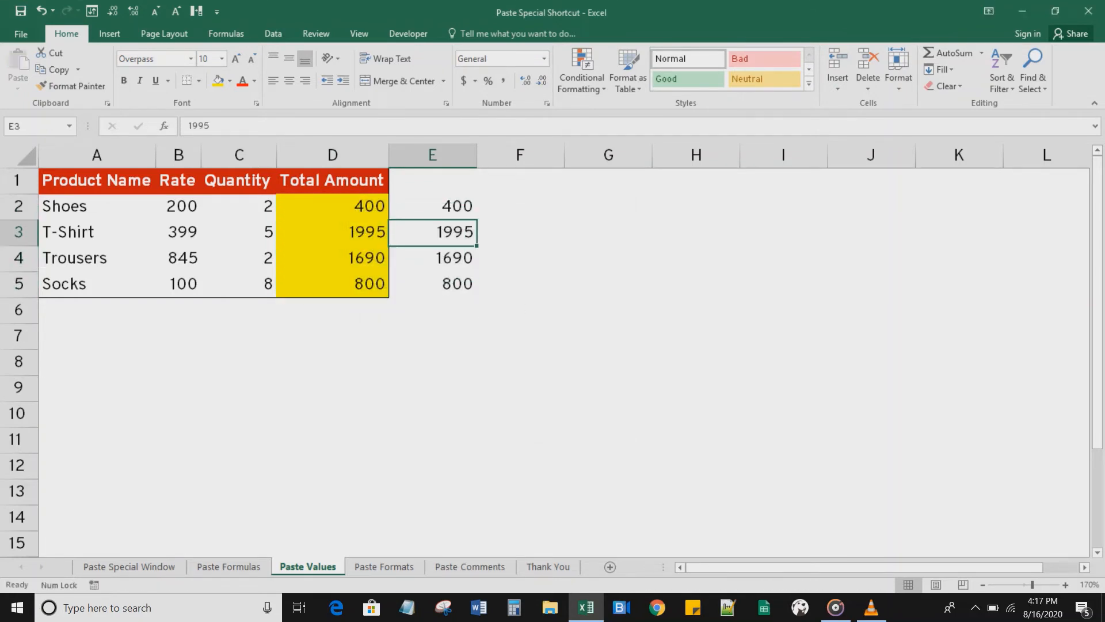
{"action": "key", "text": "Up"}
{"action": "key", "text": "Down"}
{"action": "key", "text": "Left"}
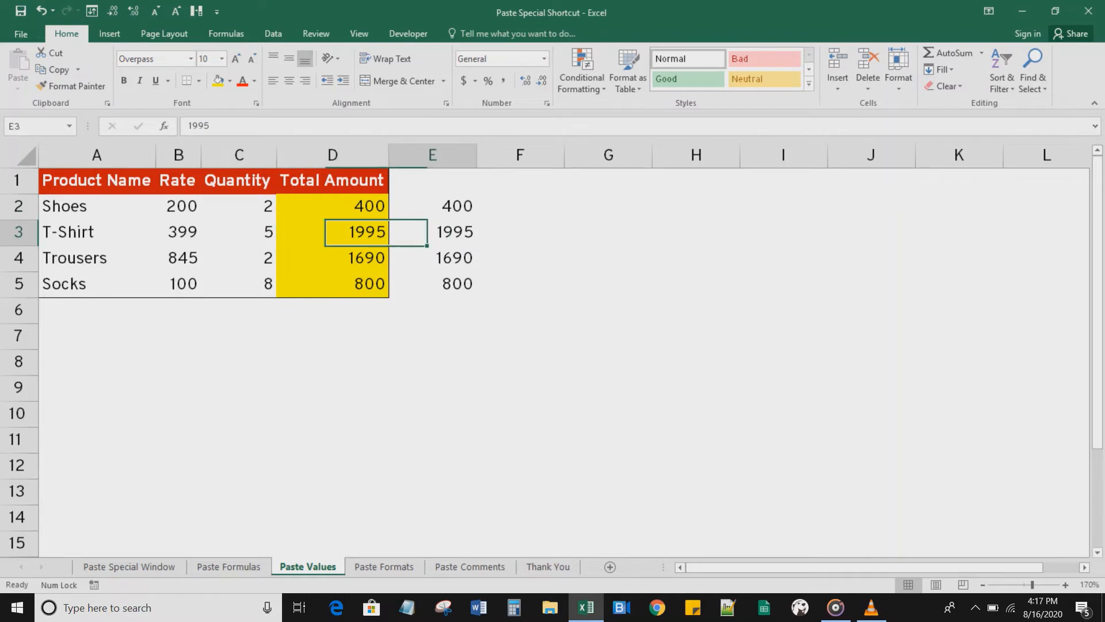
{"action": "key", "text": "Down"}
{"action": "key", "text": "Right"}
{"action": "key", "text": "Down"}
{"action": "key", "text": "Left"}
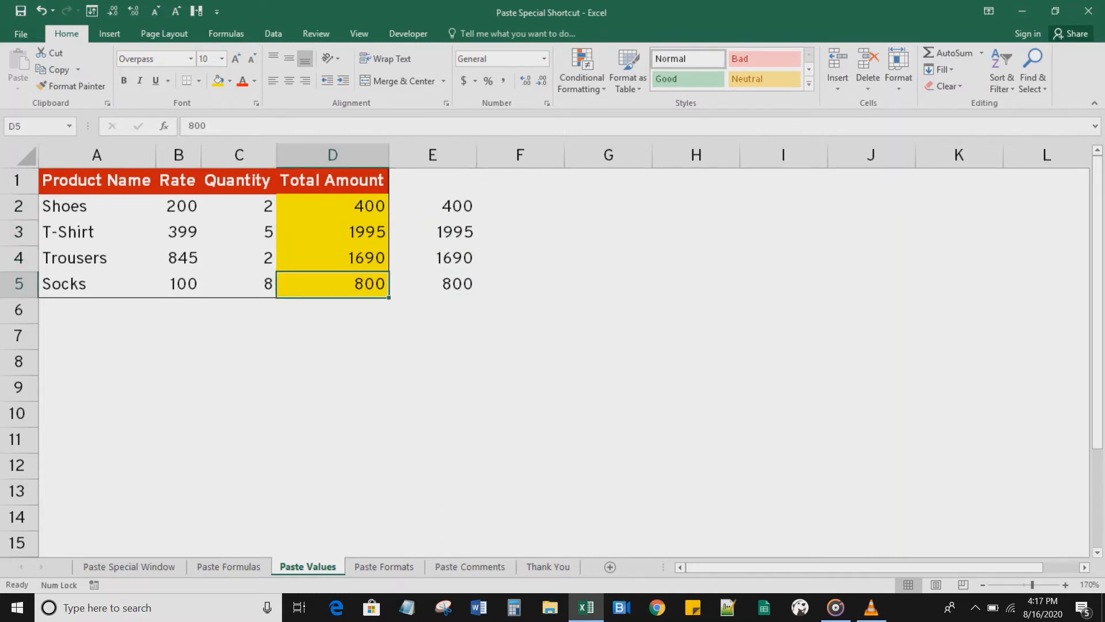
Step: Switch to the Paste Formats sheet and examine the unformatted product table
{"action": "key", "text": "ctrl+Page_Down"}
{"action": "left_click", "coordinate": [432, 232]}
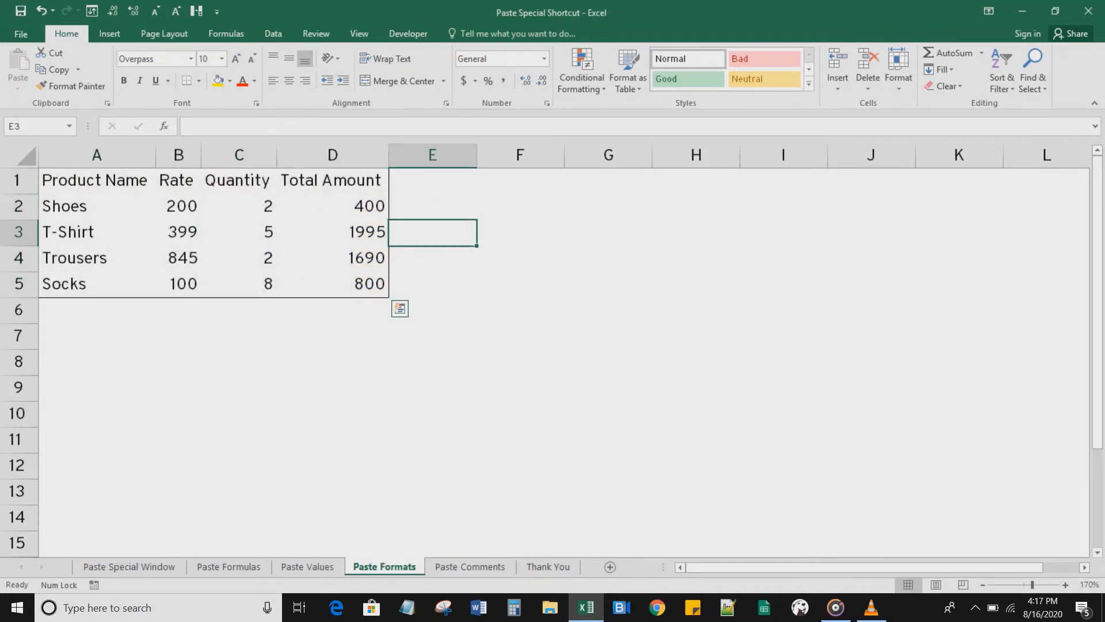
{"action": "left_click_drag", "start_coordinate": [97, 181], "coordinate": [339, 284]}
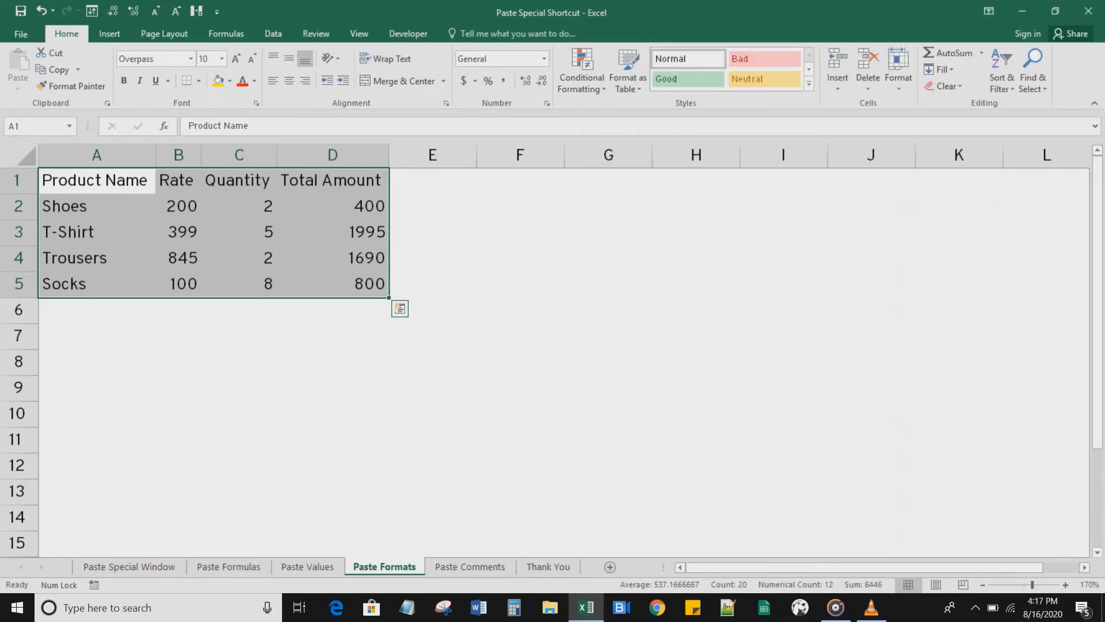
{"action": "left_click", "coordinate": [333, 259]}
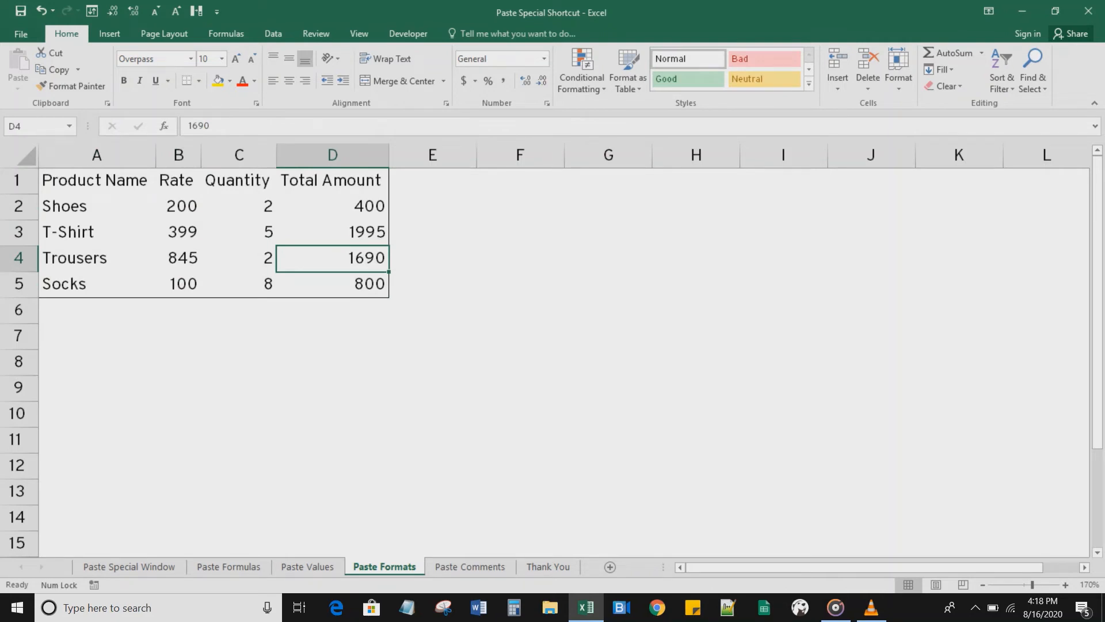
Step: Make the D2 total bold and give it a yellow fill
{"action": "left_click", "coordinate": [332, 206]}
{"action": "key", "text": "ctrl+b"}
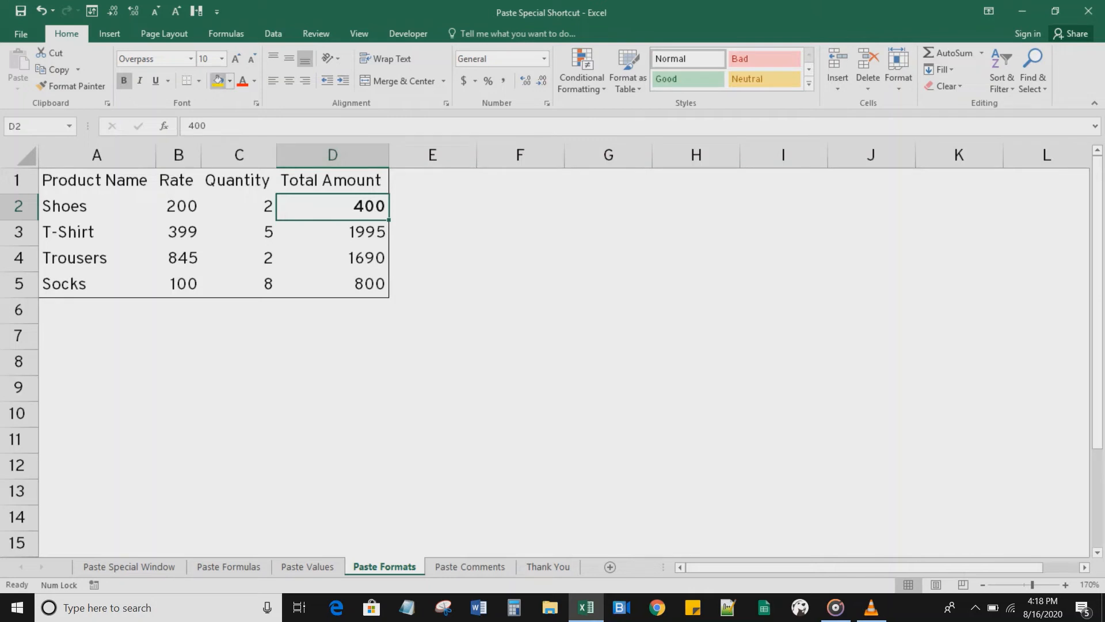
{"action": "left_click", "coordinate": [218, 81]}
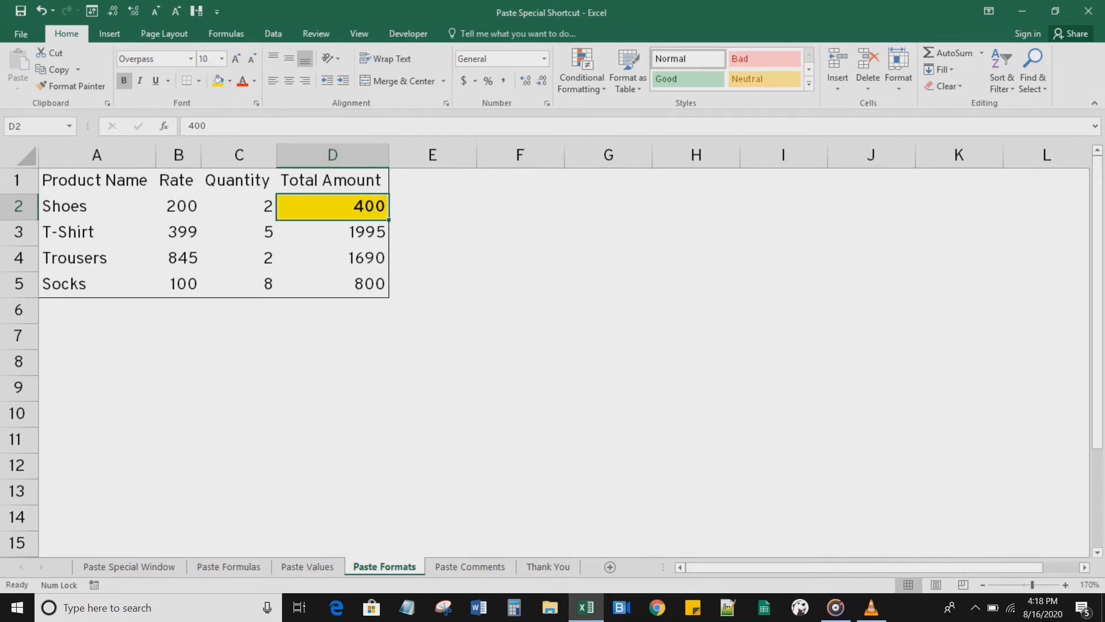
{"action": "key", "text": "ctrl+c"}
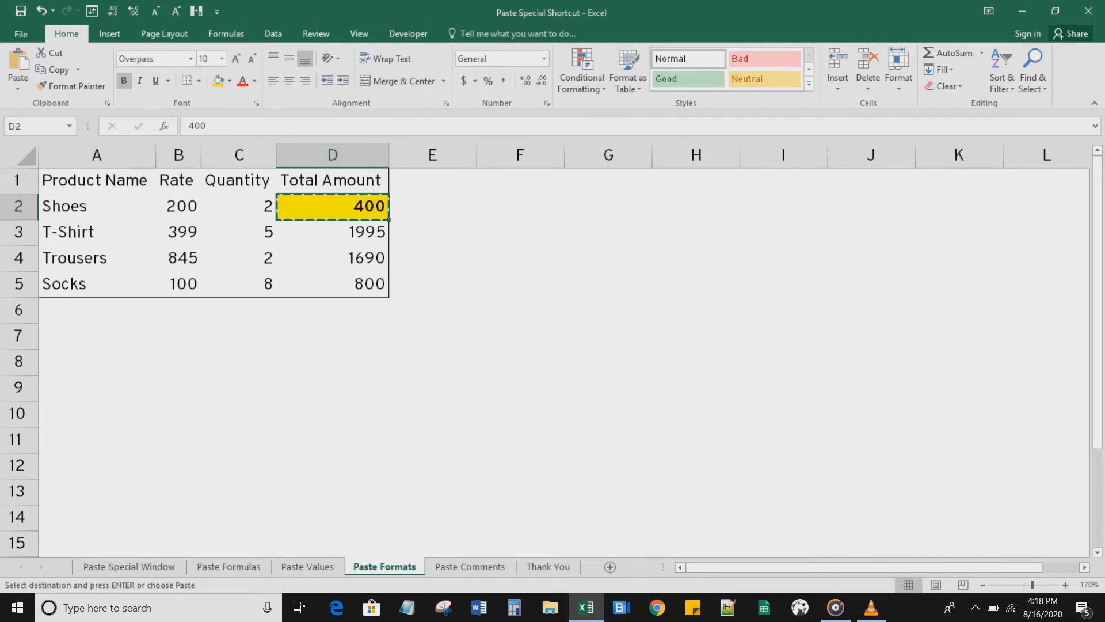
{"action": "key", "text": "Escape"}
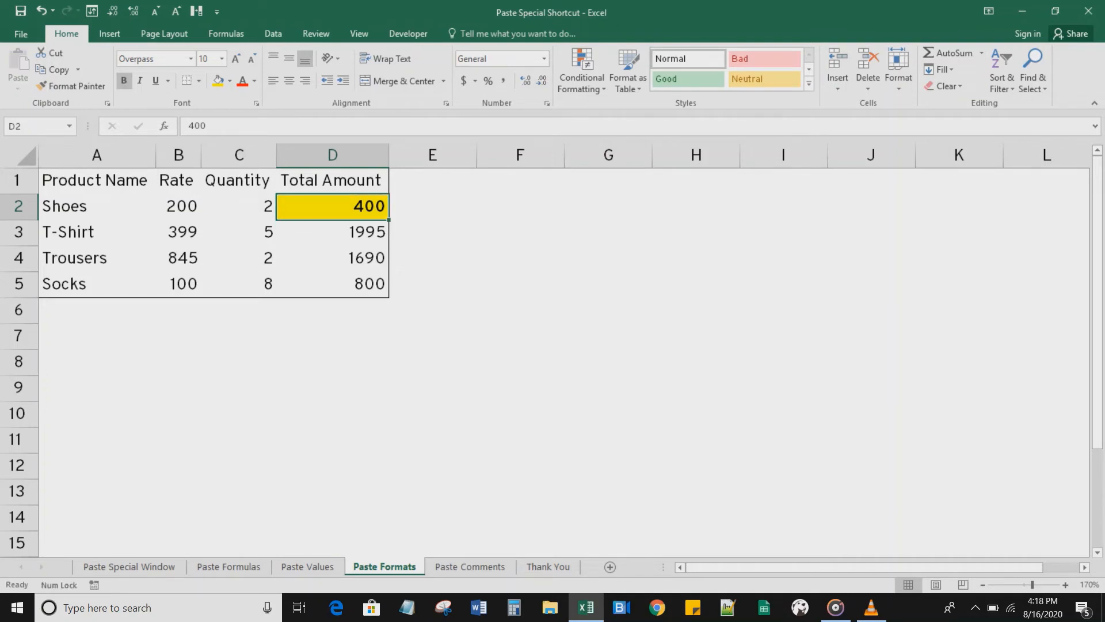
{"action": "key", "text": "Down"}
Step: Copy D2 and paste only its formatting onto D4:D5 with Paste Special Formats
{"action": "key", "text": "Down"}
{"action": "key", "text": "Down"}
{"action": "key", "text": "Up"}
{"action": "key", "text": "Up"}
{"action": "key", "text": "Up"}
{"action": "key", "text": "ctrl+c"}
{"action": "key", "text": "Down"}
{"action": "key", "text": "Down"}
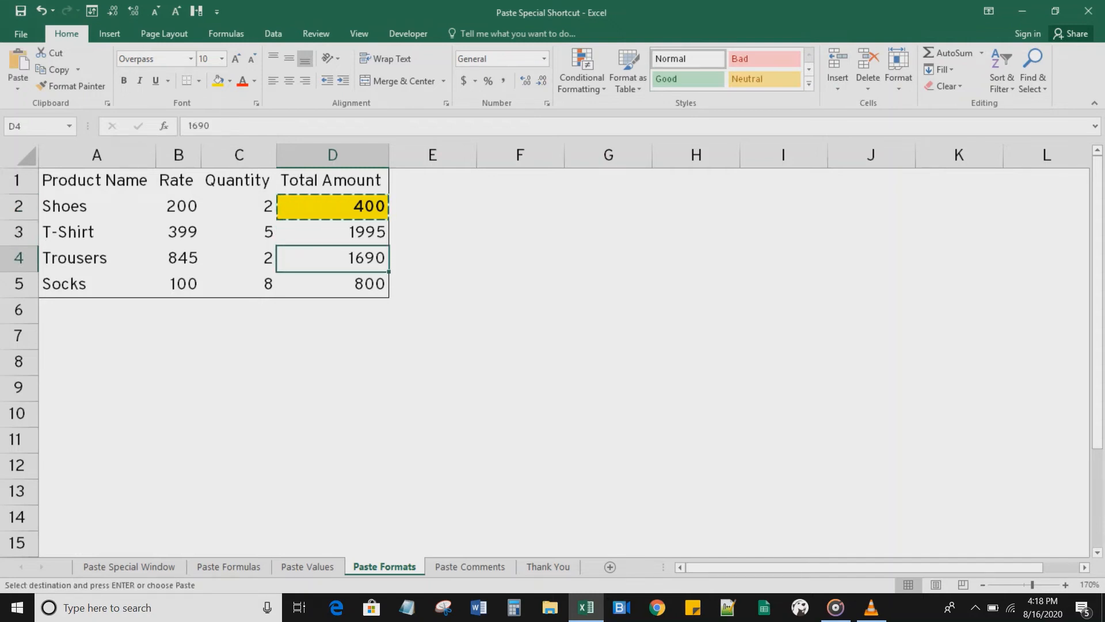
{"action": "key", "text": "shift+Down"}
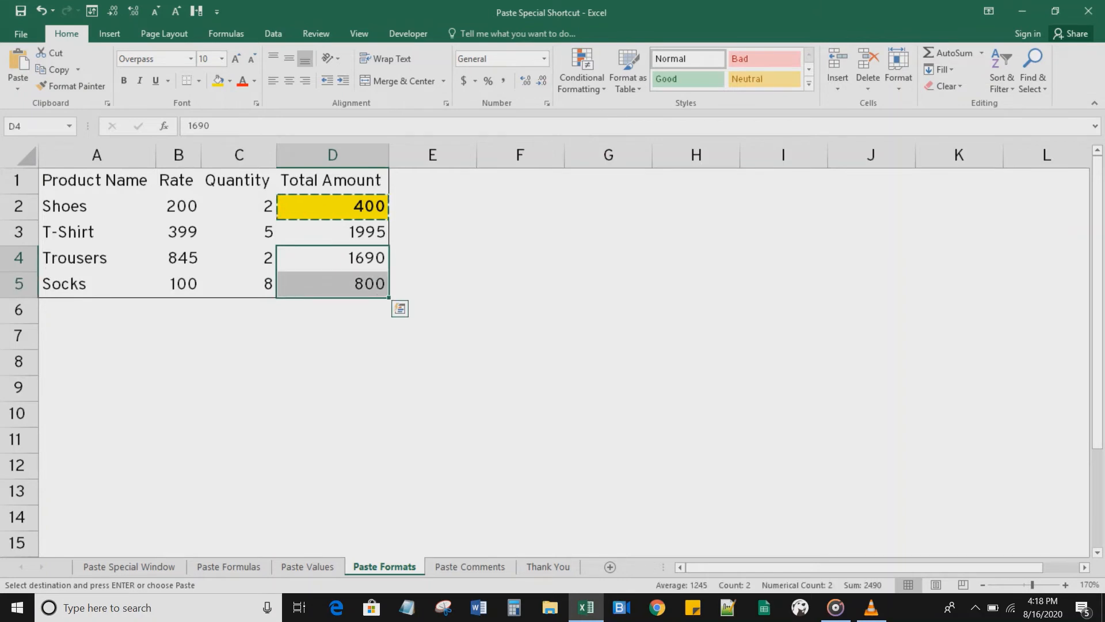
{"action": "key", "text": "ctrl+q"}
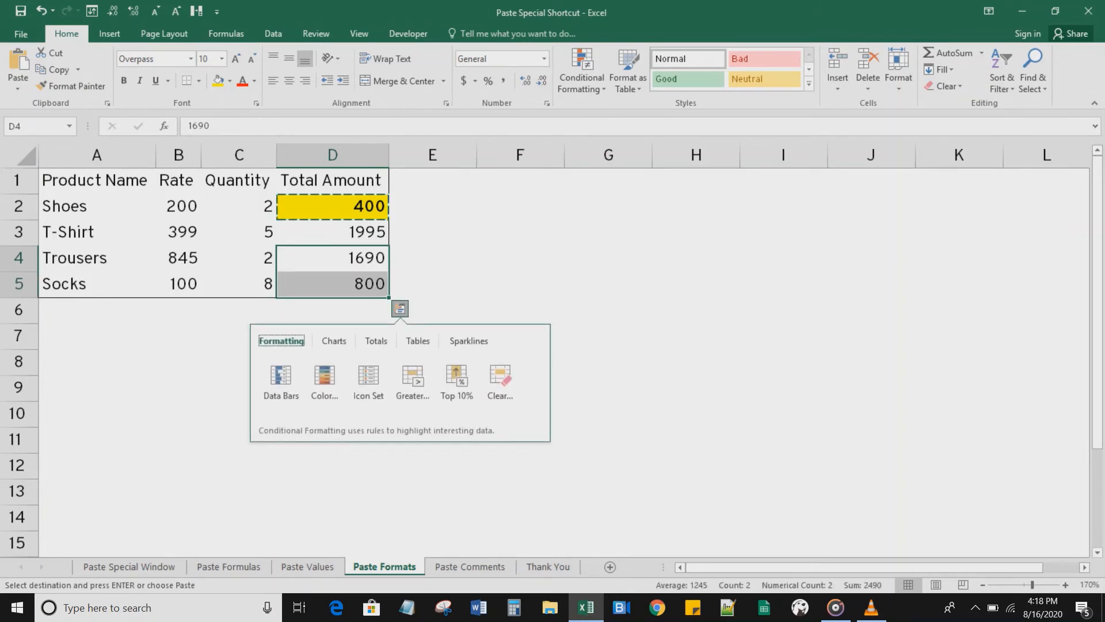
{"action": "key", "text": "Escape"}
{"action": "key", "text": "ctrl+alt+v"}
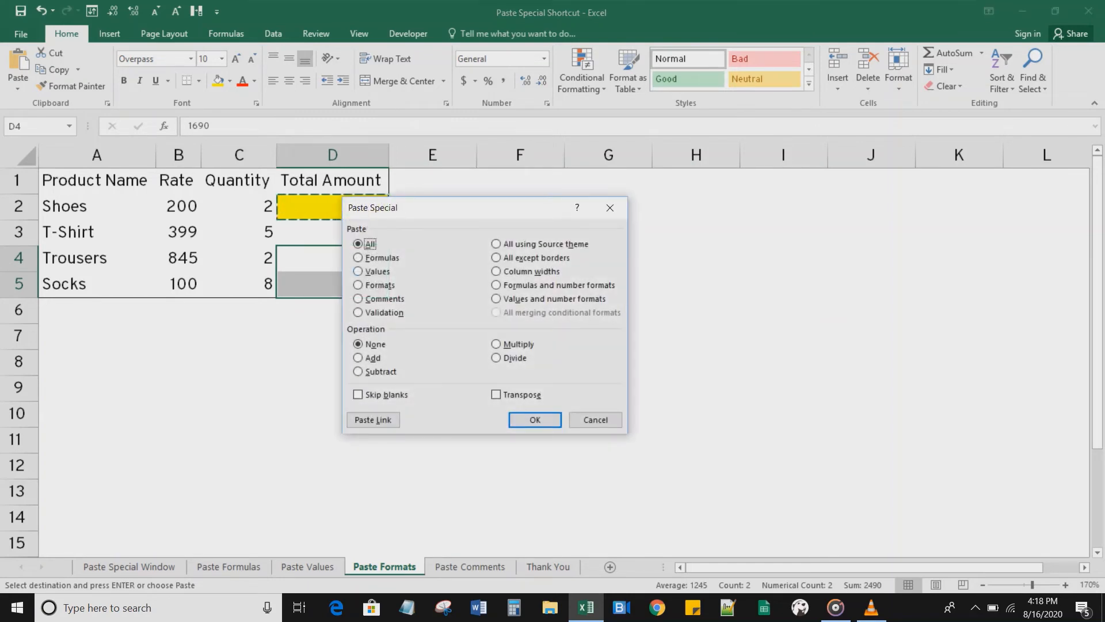
{"action": "key", "text": "t"}
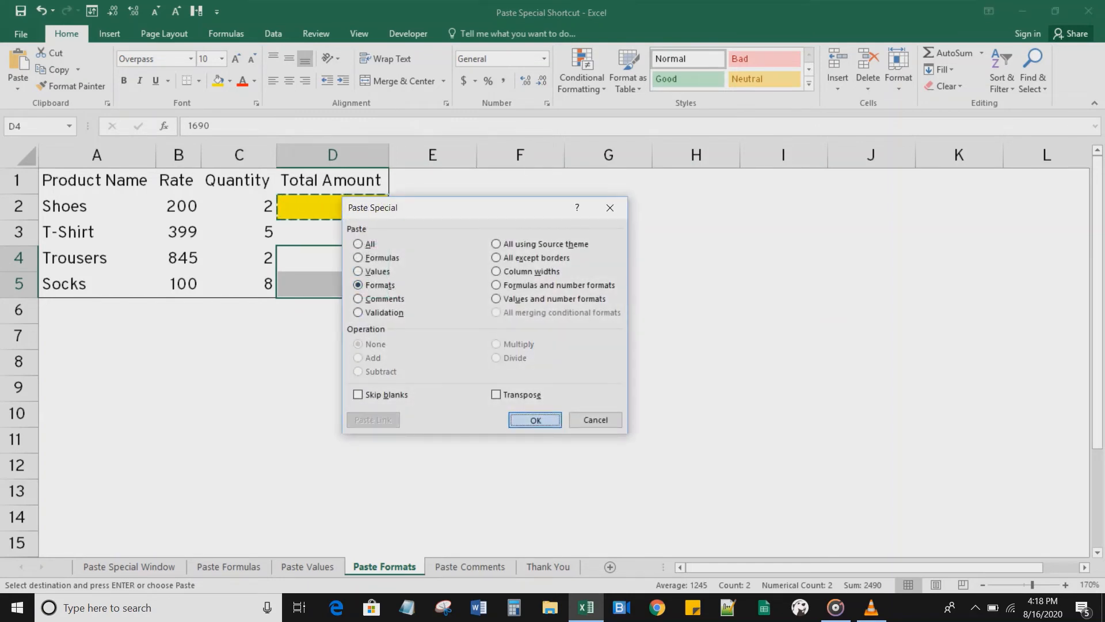
{"action": "key", "text": "Return"}
{"action": "key", "text": "Escape"}
{"action": "key", "text": "Right"}
{"action": "key", "text": "Left"}
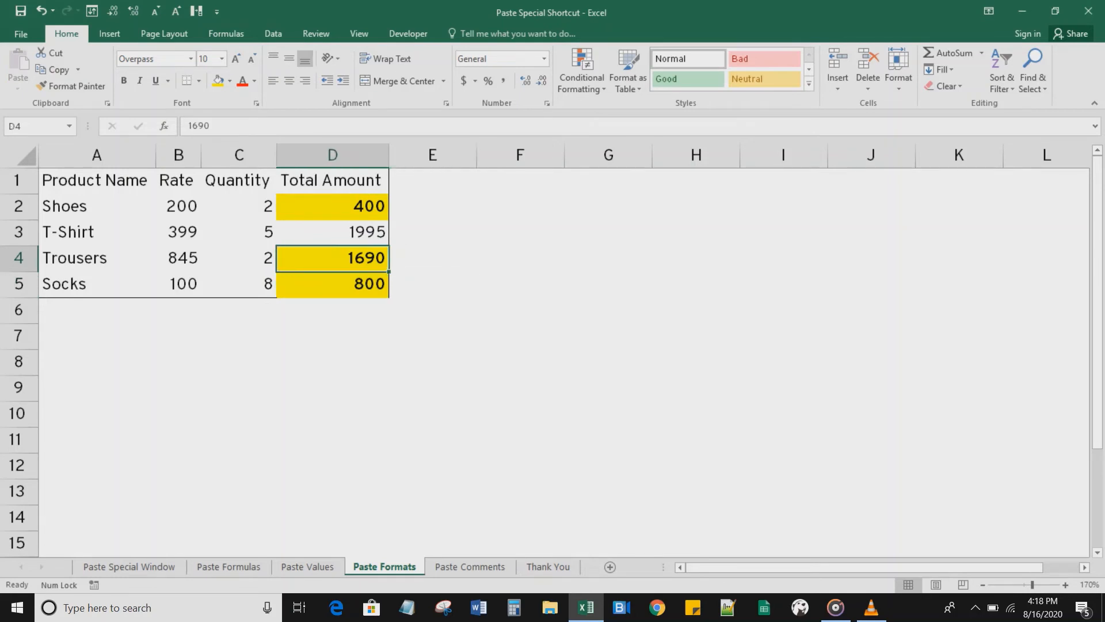
{"action": "key", "text": "Right"}
{"action": "key", "text": "Left"}
{"action": "key", "text": "Up"}
{"action": "key", "text": "Up"}
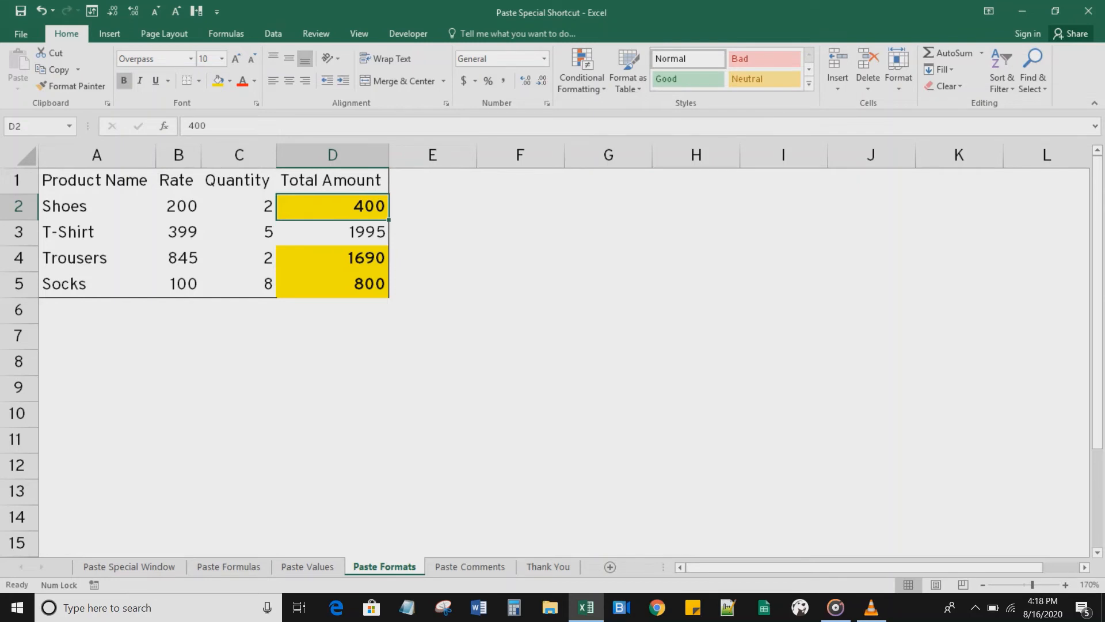
Step: Copy the red A1:D1 header from the Paste Values sheet and paste only its formats onto the Paste Formats header
{"action": "key", "text": "ctrl+Page_Up"}
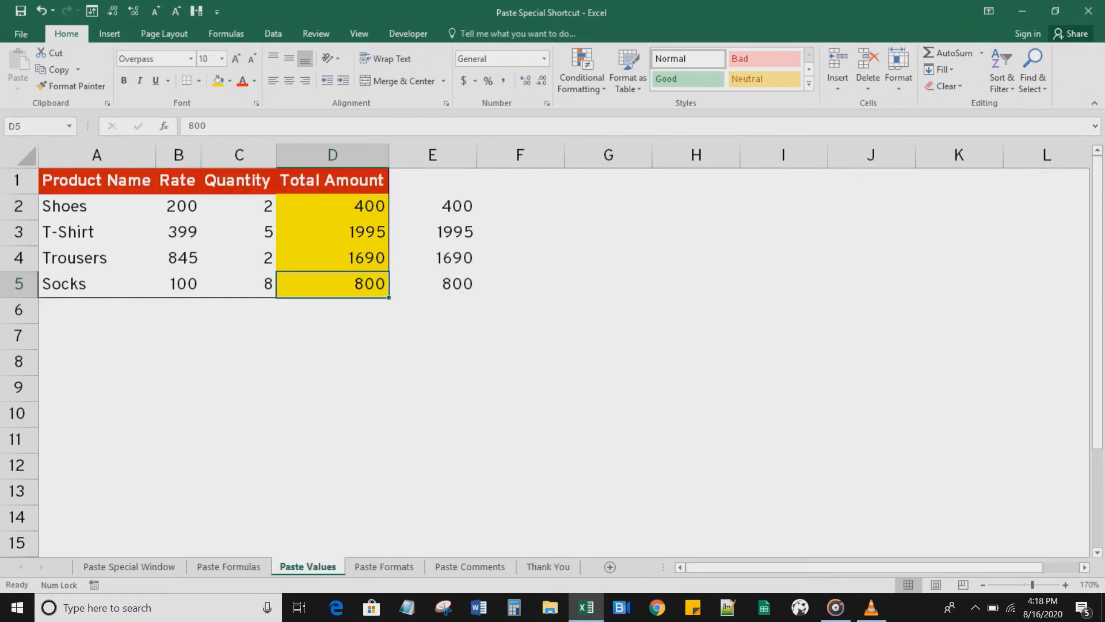
{"action": "key", "text": "ctrl+Home"}
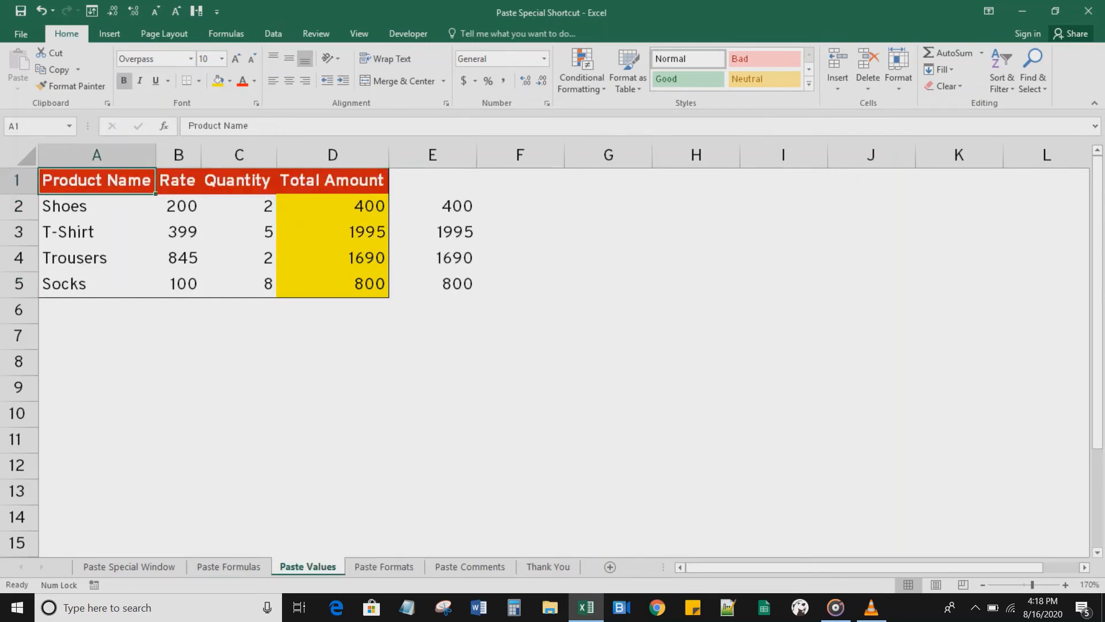
{"action": "key", "text": "shift+Right"}
{"action": "key", "text": "shift+Right"}
{"action": "key", "text": "shift+Right"}
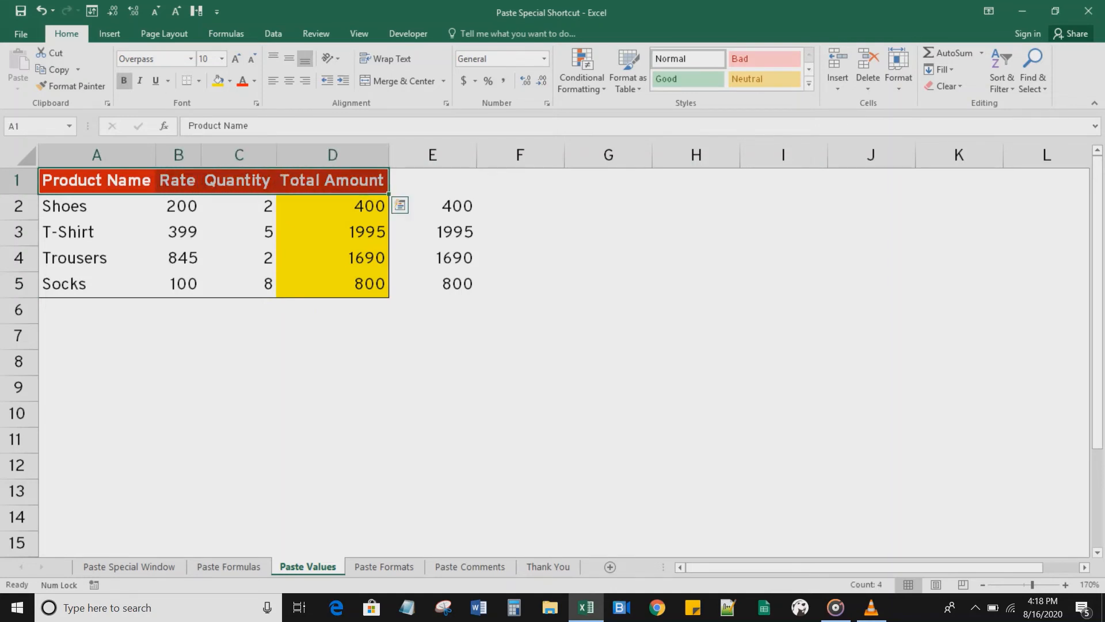
{"action": "key", "text": "ctrl+Page_Down"}
{"action": "key", "text": "ctrl+Home"}
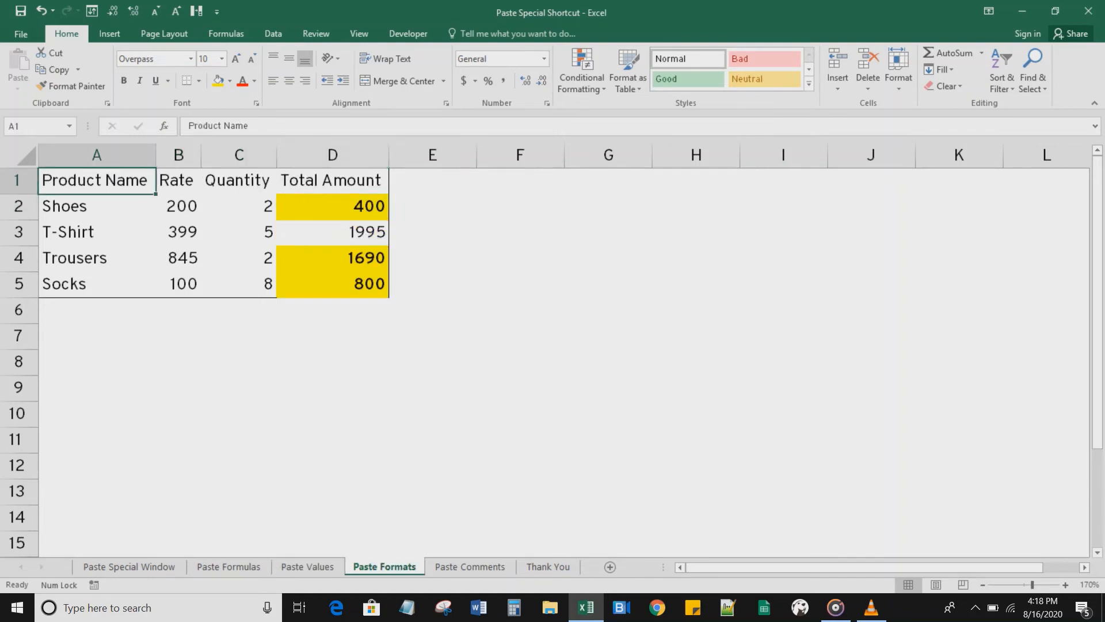
{"action": "key", "text": "shift+Right"}
{"action": "key", "text": "shift+Right"}
{"action": "key", "text": "shift+Right"}
{"action": "key", "text": "ctrl+Page_Up"}
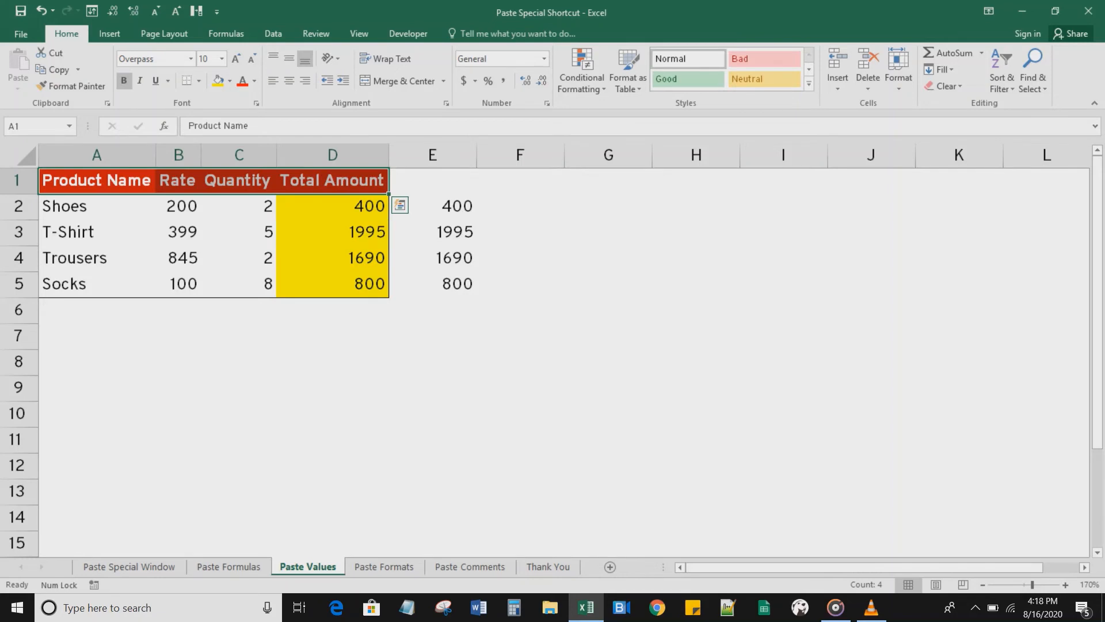
{"action": "key", "text": "ctrl+c"}
{"action": "key", "text": "ctrl+Page_Down"}
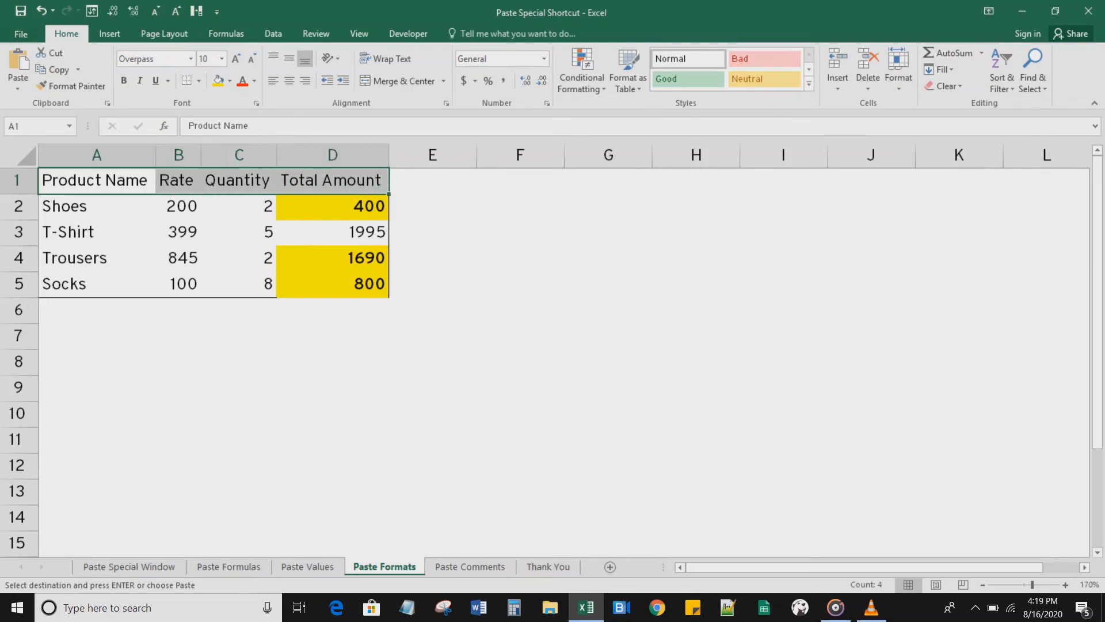
{"action": "key", "text": "ctrl+alt+v"}
{"action": "key", "text": "t"}
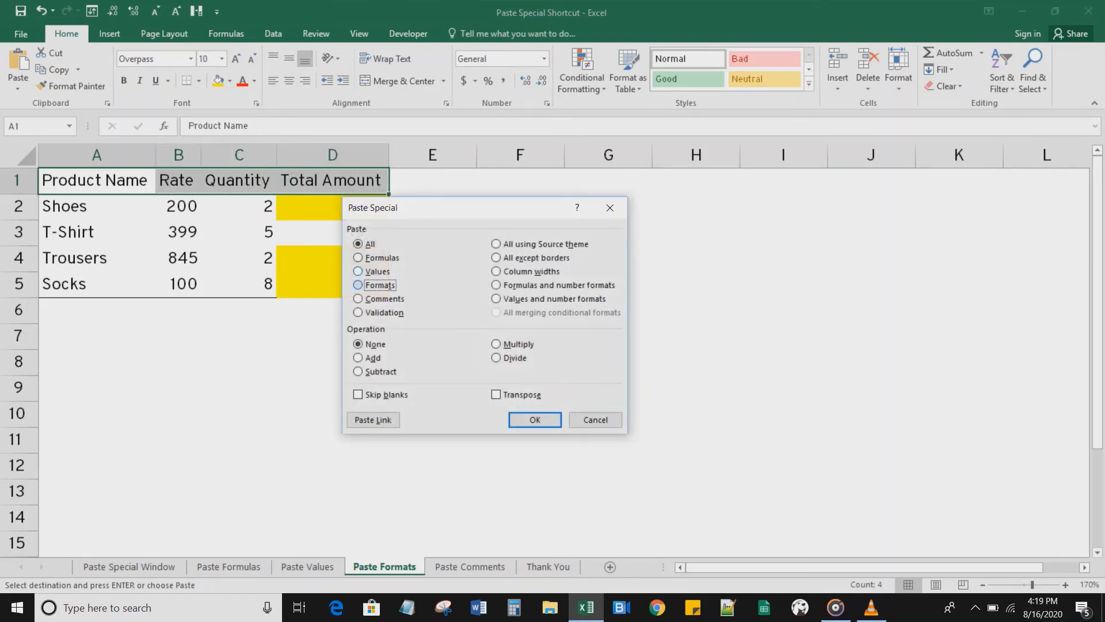
{"action": "key", "text": "Return"}
{"action": "key", "text": "Escape"}
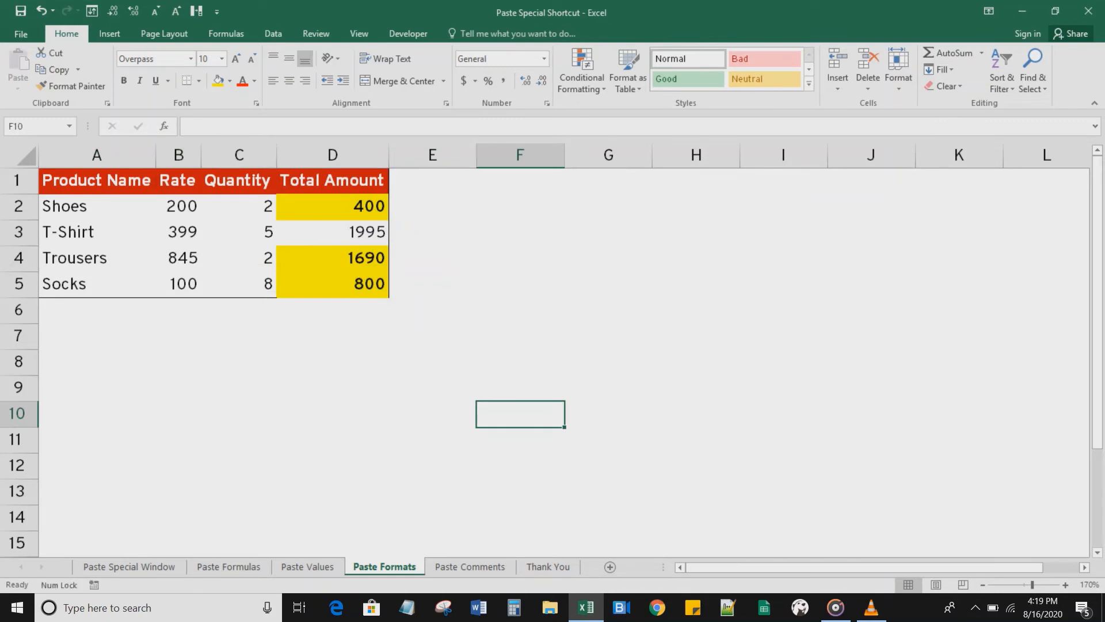
Step: On the Paste Comments sheet, add a comment to D2 reading Not eligible for 10% Discount
{"action": "left_click", "coordinate": [239, 259]}
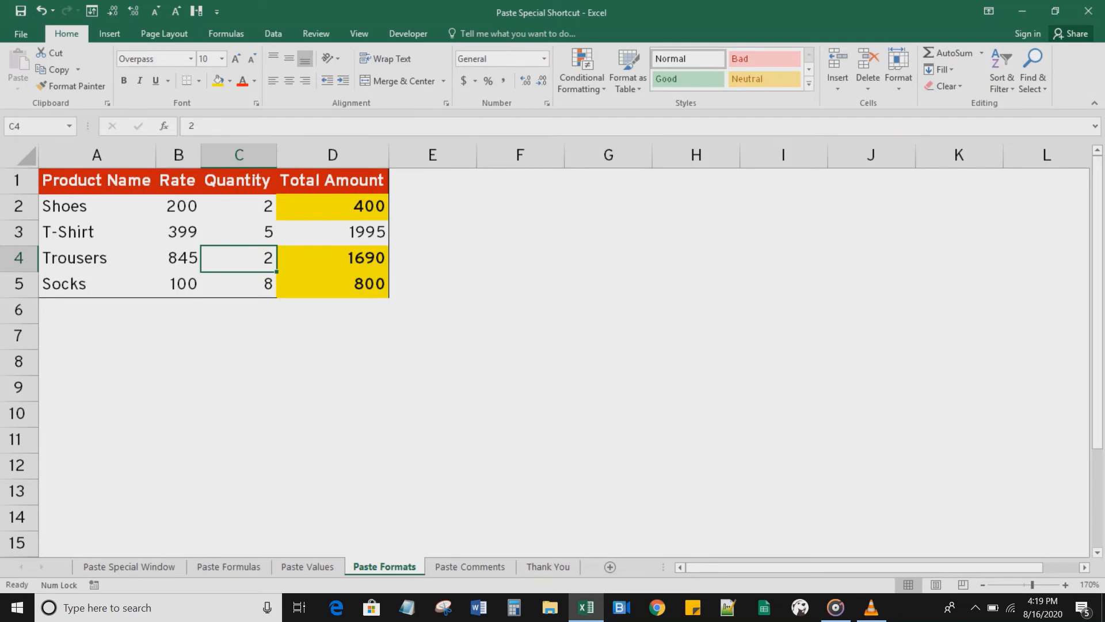
{"action": "key", "text": "ctrl+Page_Down"}
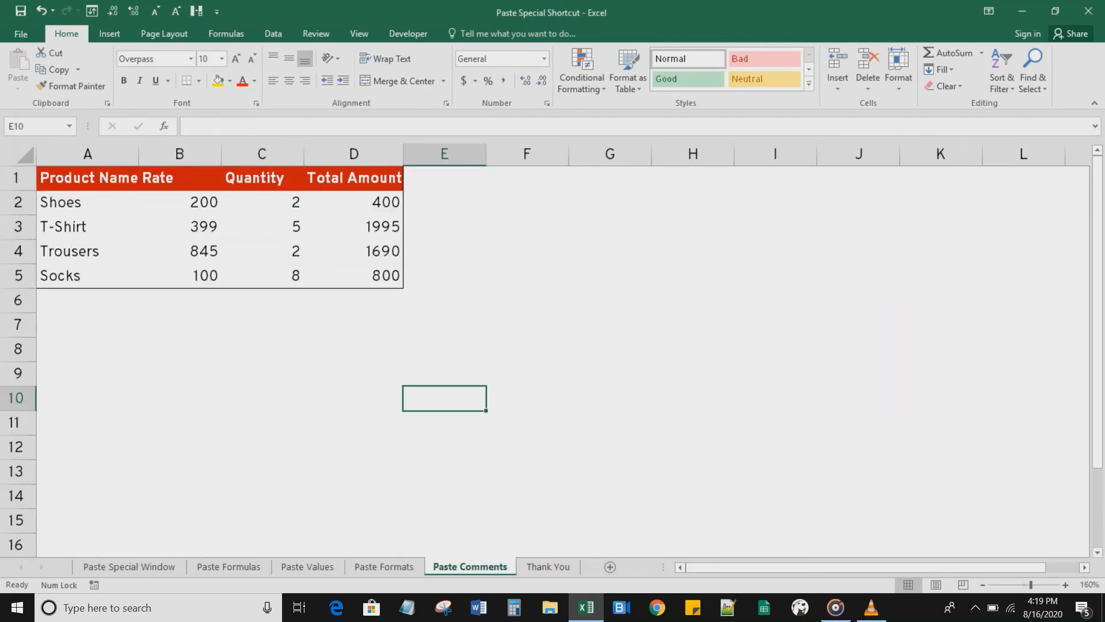
{"action": "left_click", "coordinate": [262, 226]}
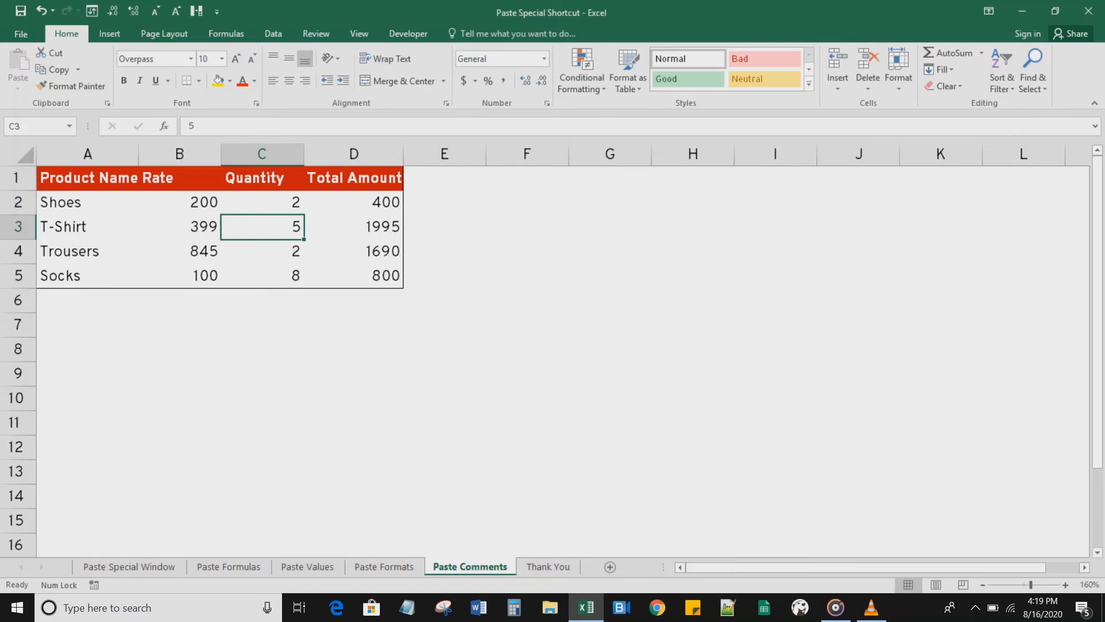
{"action": "left_click", "coordinate": [353, 202]}
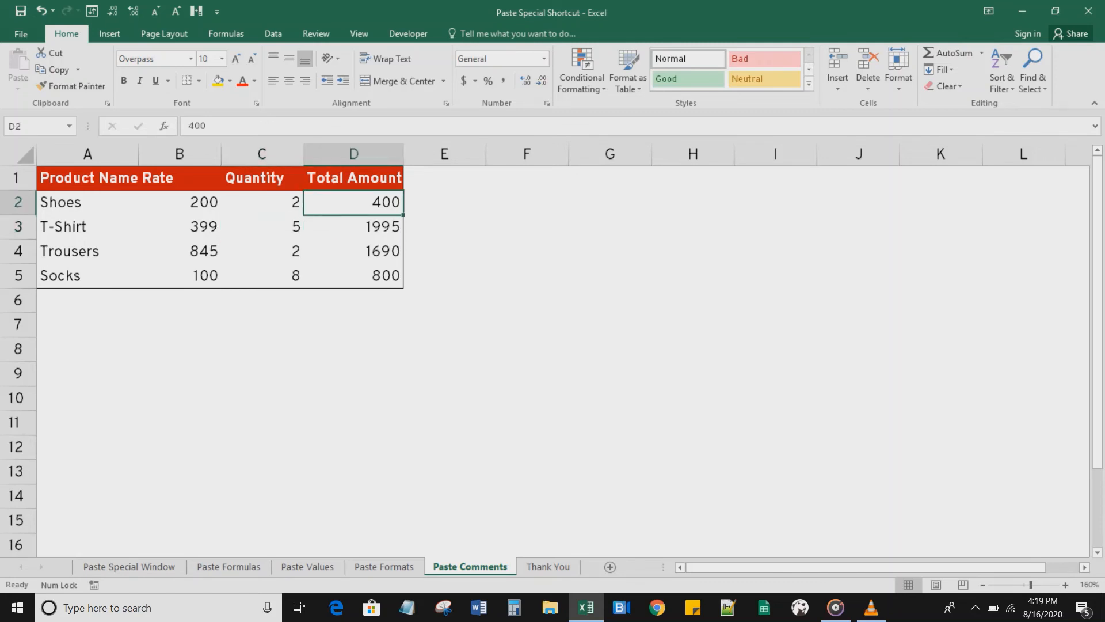
{"action": "right_click", "coordinate": [352, 202]}
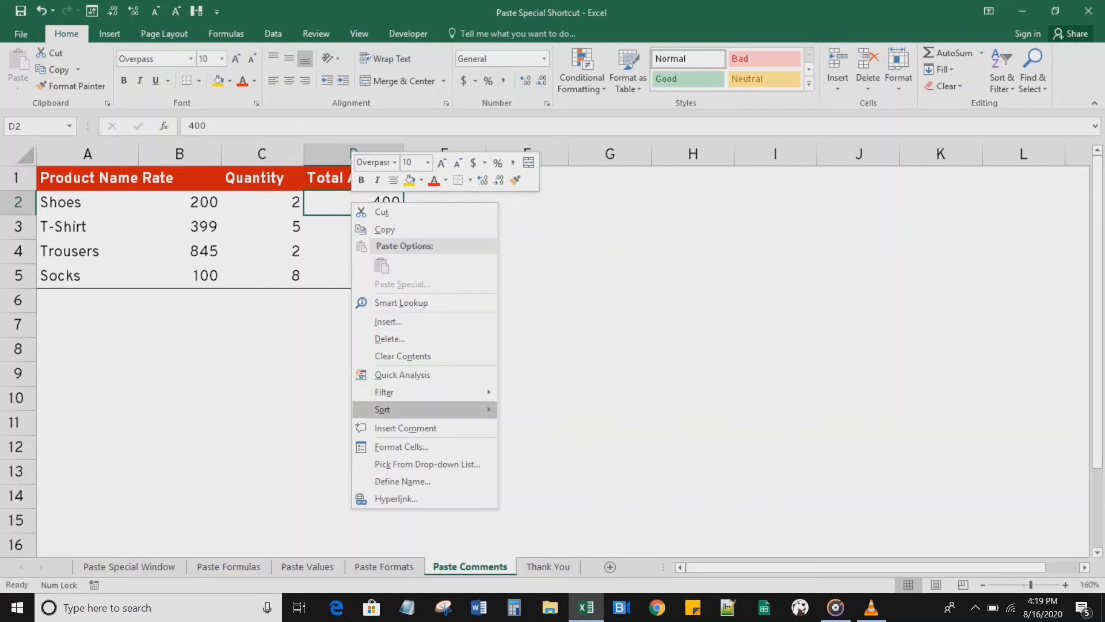
{"action": "left_click", "coordinate": [406, 428]}
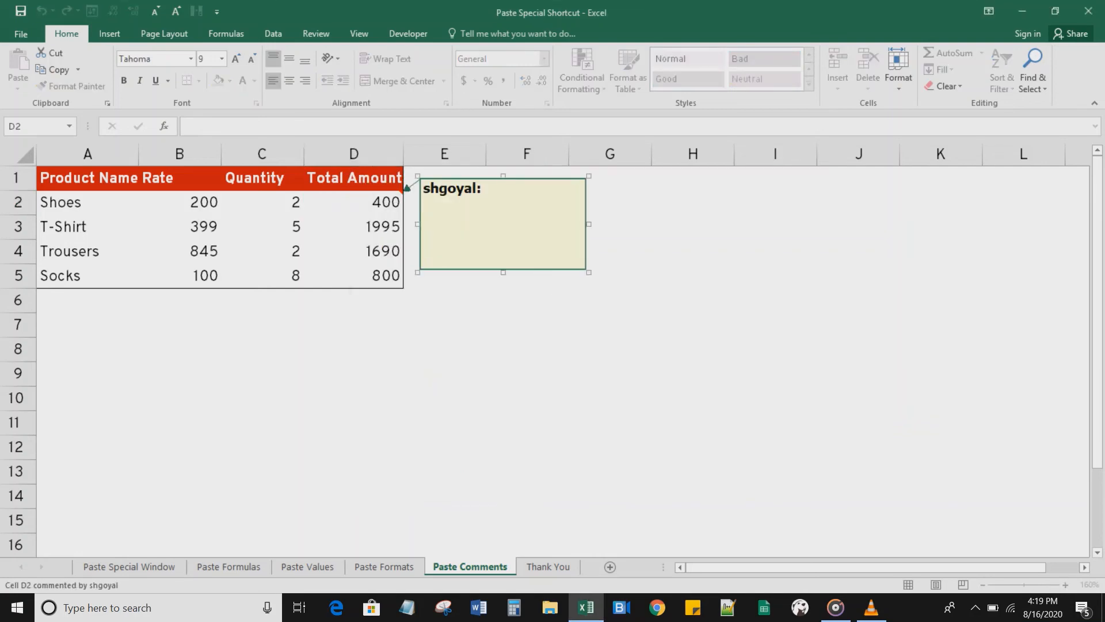
{"action": "type", "text": "Not eligible "}
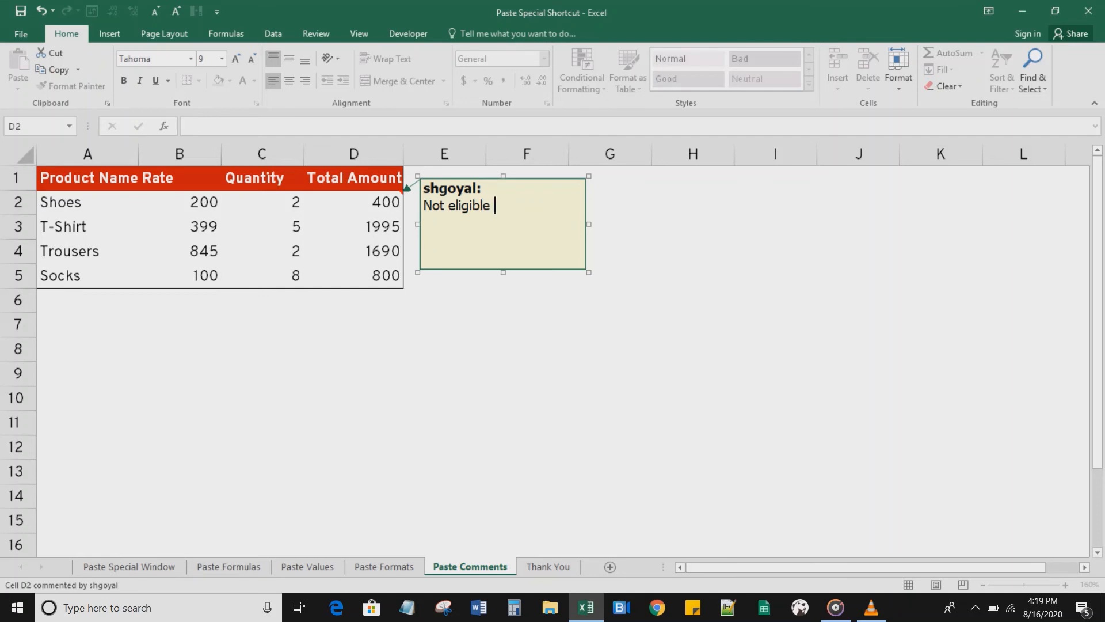
{"action": "type", "text": "for 10% Discount"}
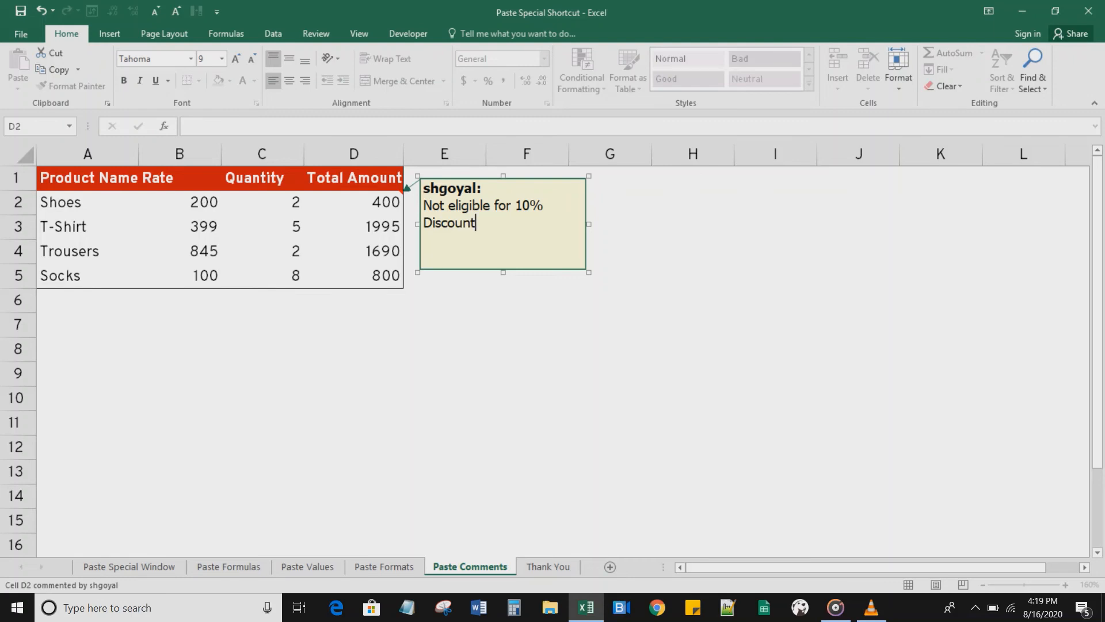
{"action": "left_click", "coordinate": [444, 422]}
Step: Copy D2 and paste it normally into D4 and D5, then undo both pastes
{"action": "mouse_move", "coordinate": [368, 203]}
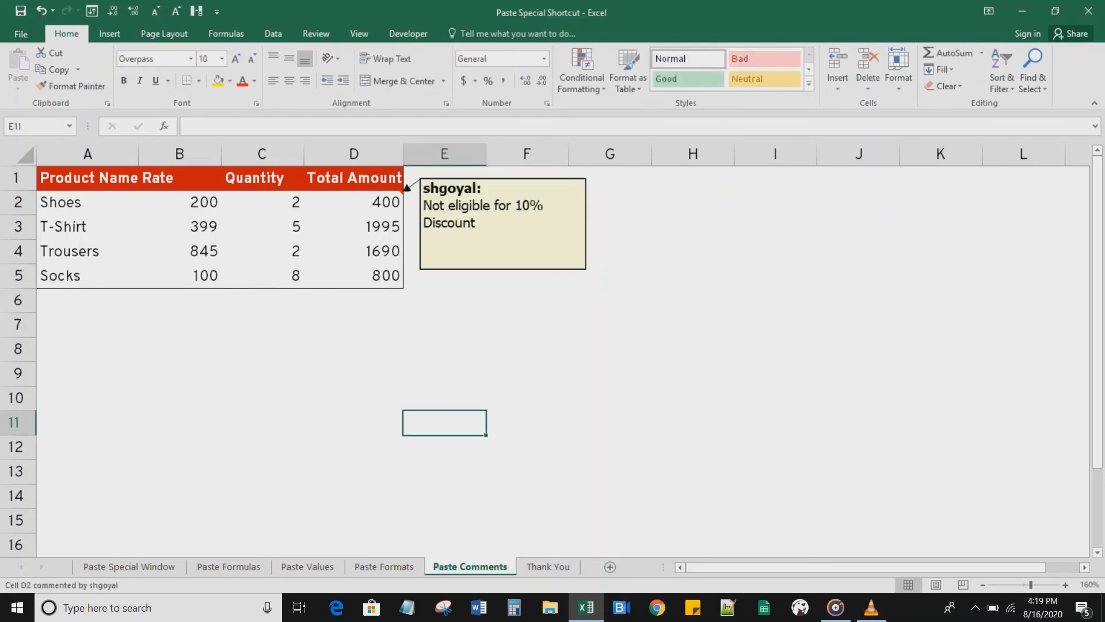
{"action": "left_click", "coordinate": [369, 202]}
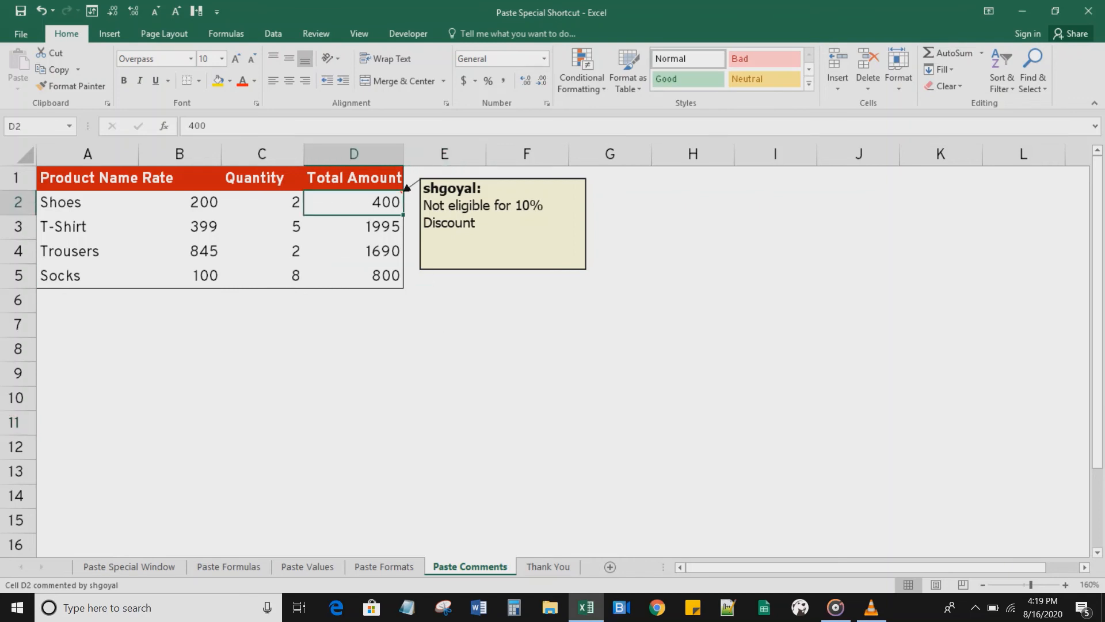
{"action": "key", "text": "ctrl+c"}
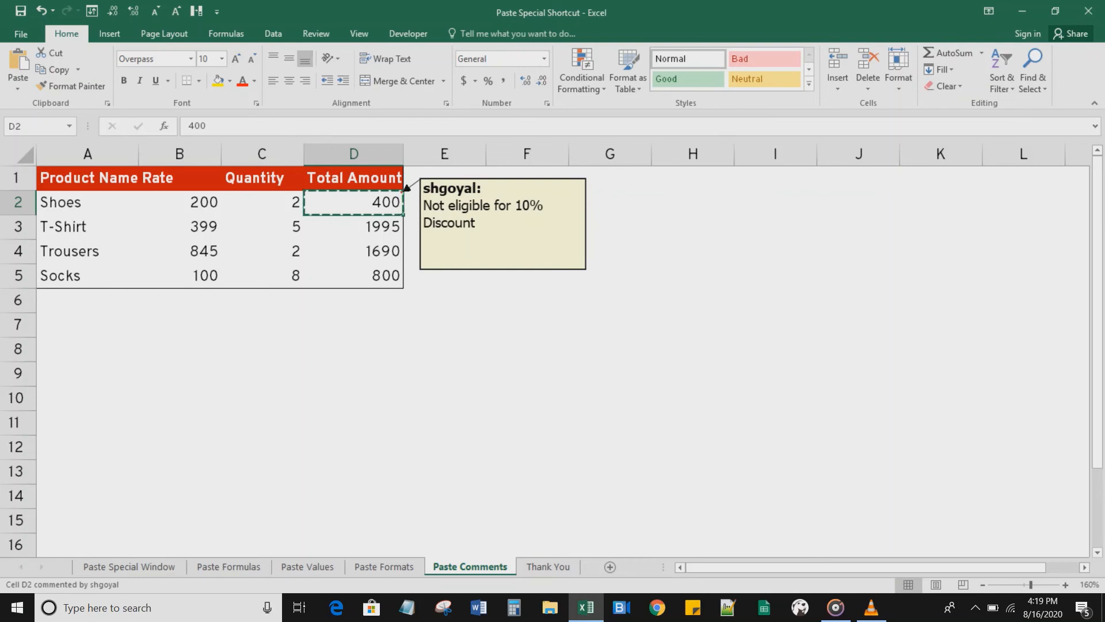
{"action": "key", "text": "Down"}
{"action": "key", "text": "Down"}
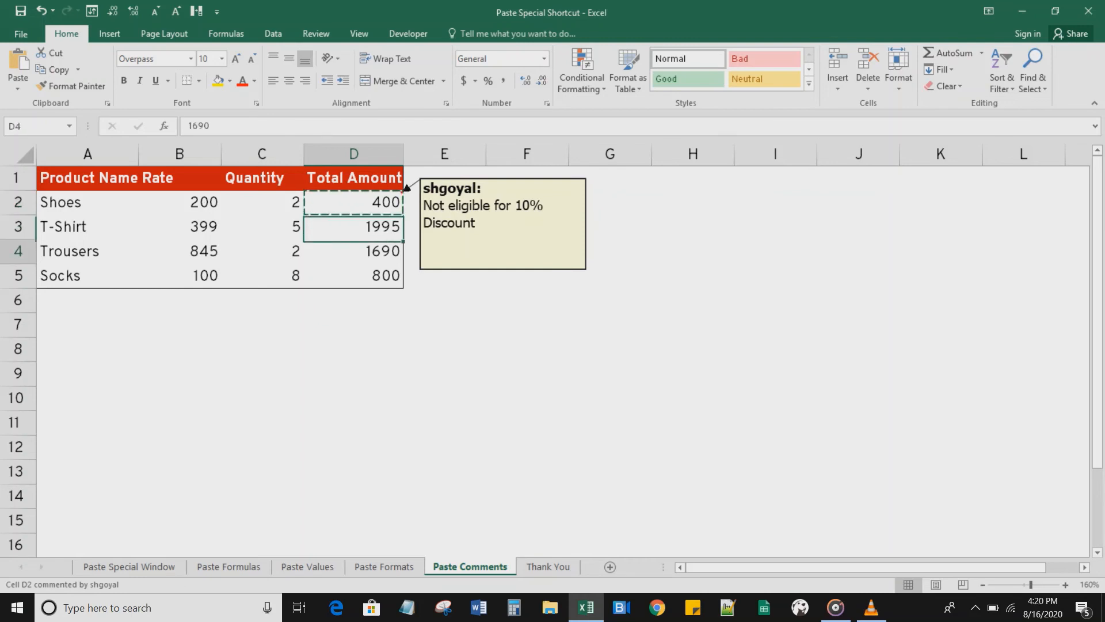
{"action": "key", "text": "ctrl+v"}
{"action": "key", "text": "Down"}
{"action": "key", "text": "ctrl+v"}
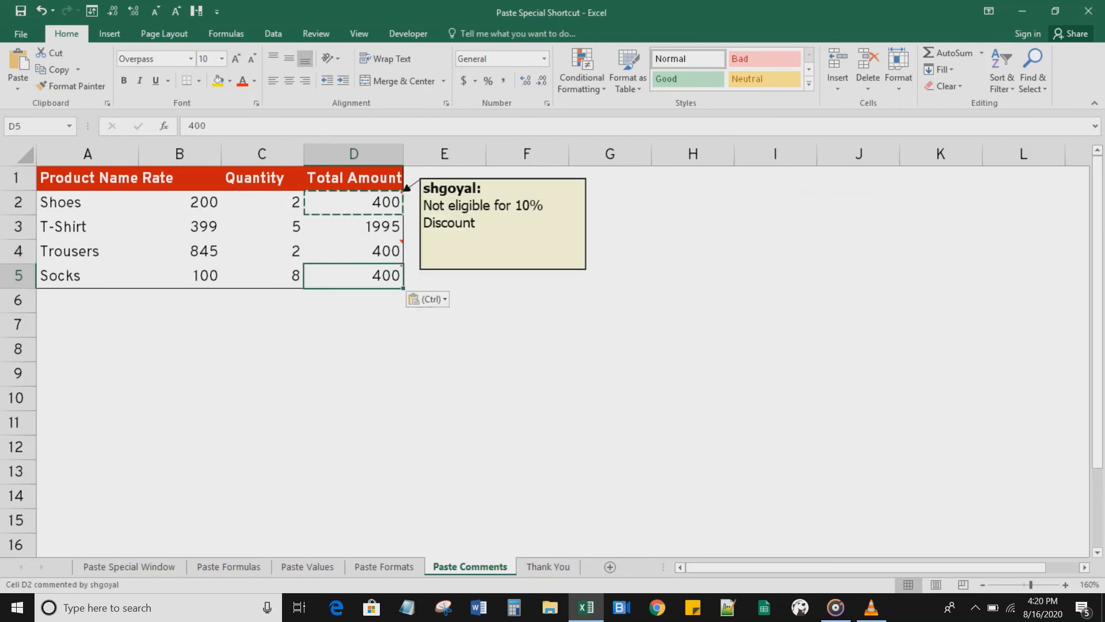
{"action": "key", "text": "Up"}
{"action": "key", "text": "ctrl+z"}
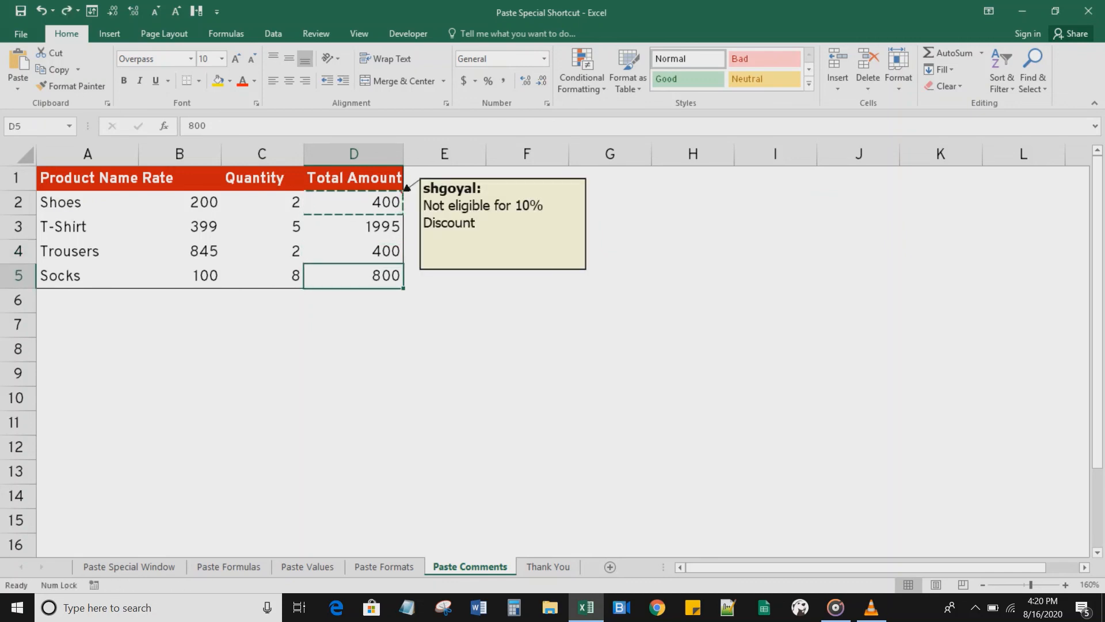
{"action": "key", "text": "ctrl+z"}
{"action": "key", "text": "Up"}
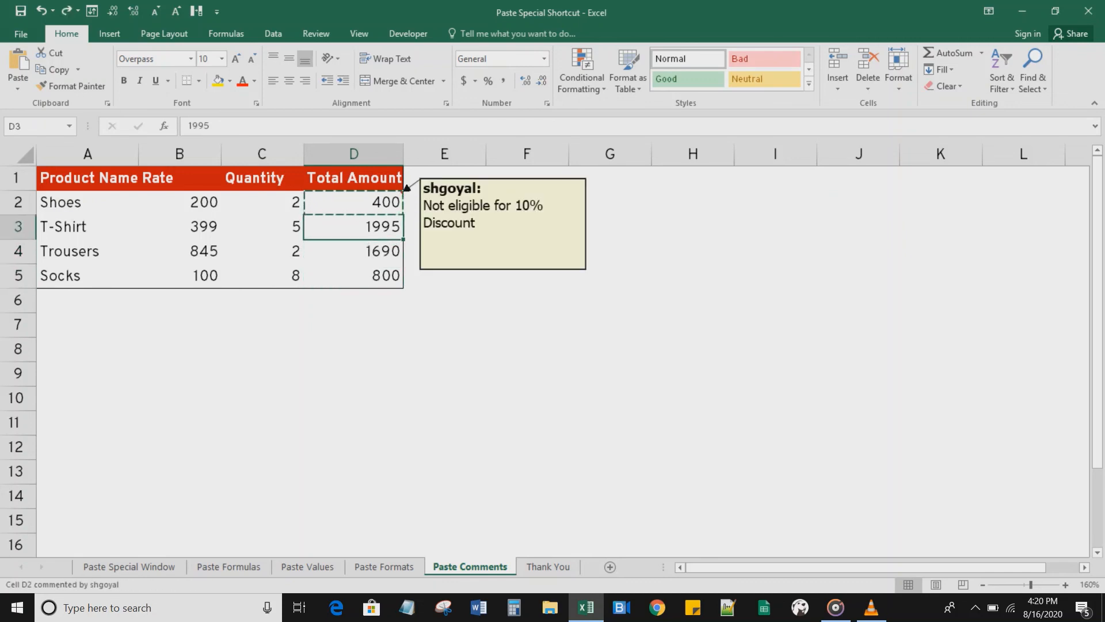
Step: Select D4:D5 and paste only the copied comment from D2 using Paste Special Comments
{"action": "key", "text": "Up"}
{"action": "key", "text": "Down"}
{"action": "key", "text": "Down"}
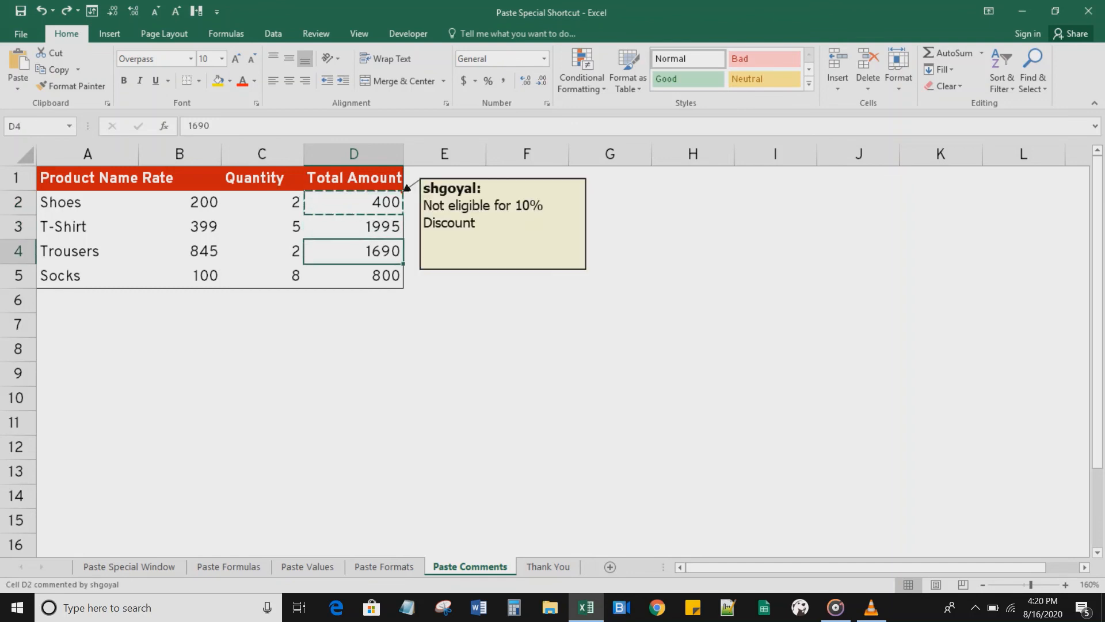
{"action": "key", "text": "shift+Down"}
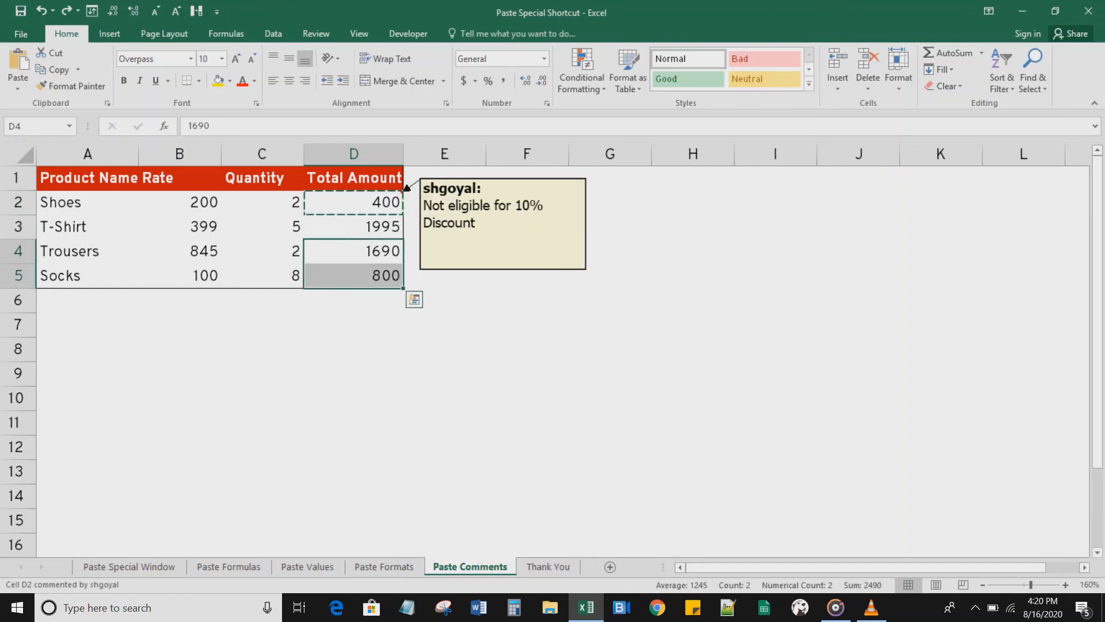
{"action": "key", "text": "ctrl+alt+v"}
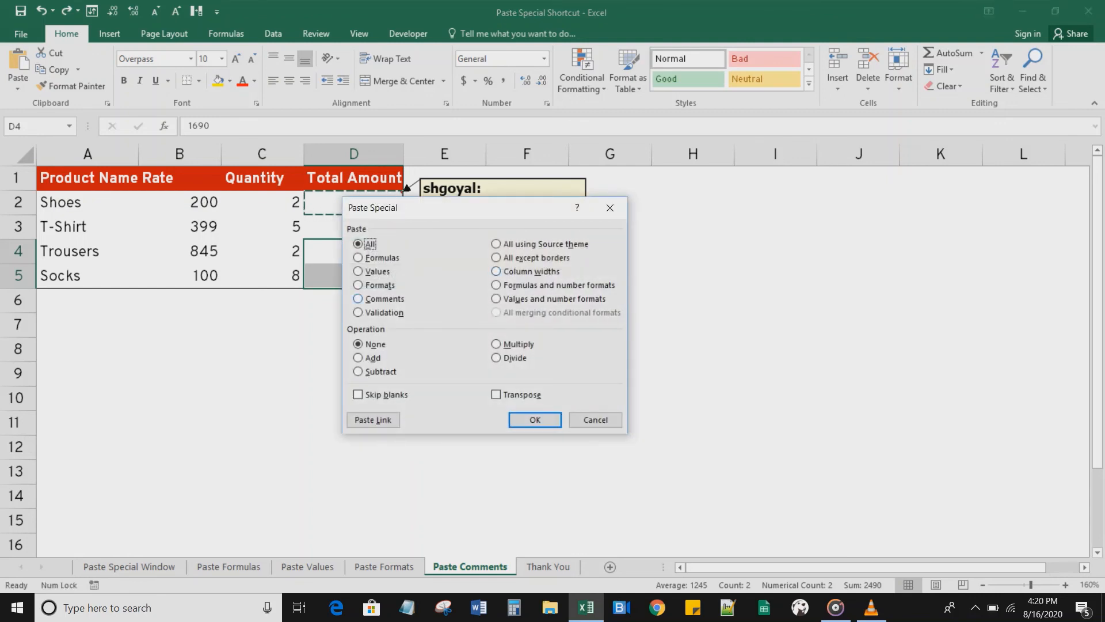
{"action": "key", "text": "c"}
{"action": "key", "text": "Return"}
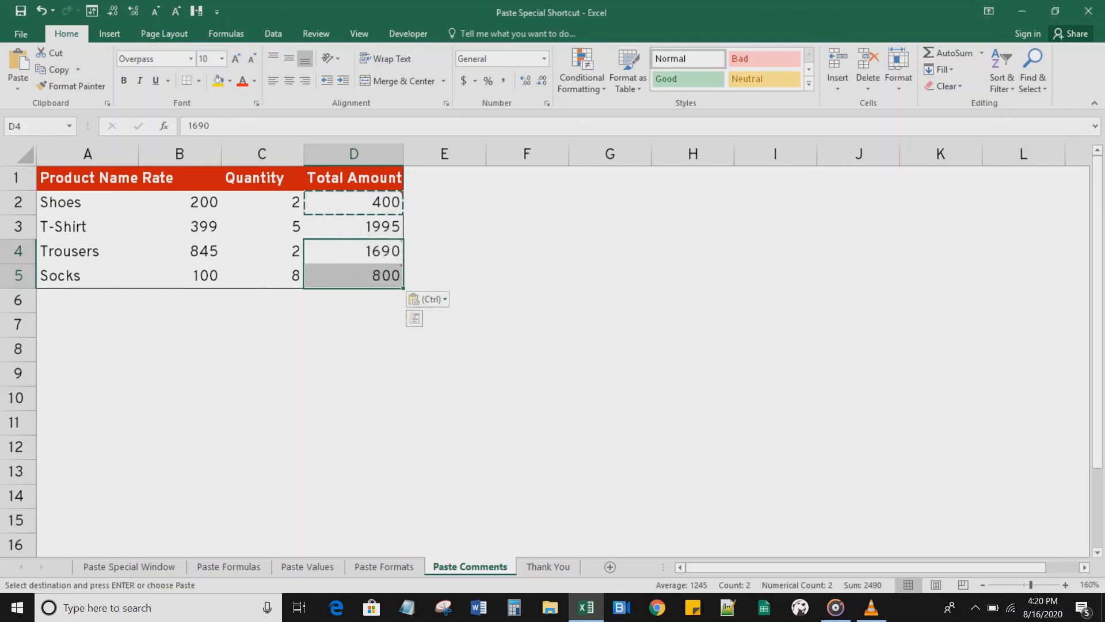
Step: Check the comments pasted on D4 and D5, then open the Thank You sheet
{"action": "left_click_drag", "start_coordinate": [444, 349], "coordinate": [384, 276]}
{"action": "key", "text": "Escape"}
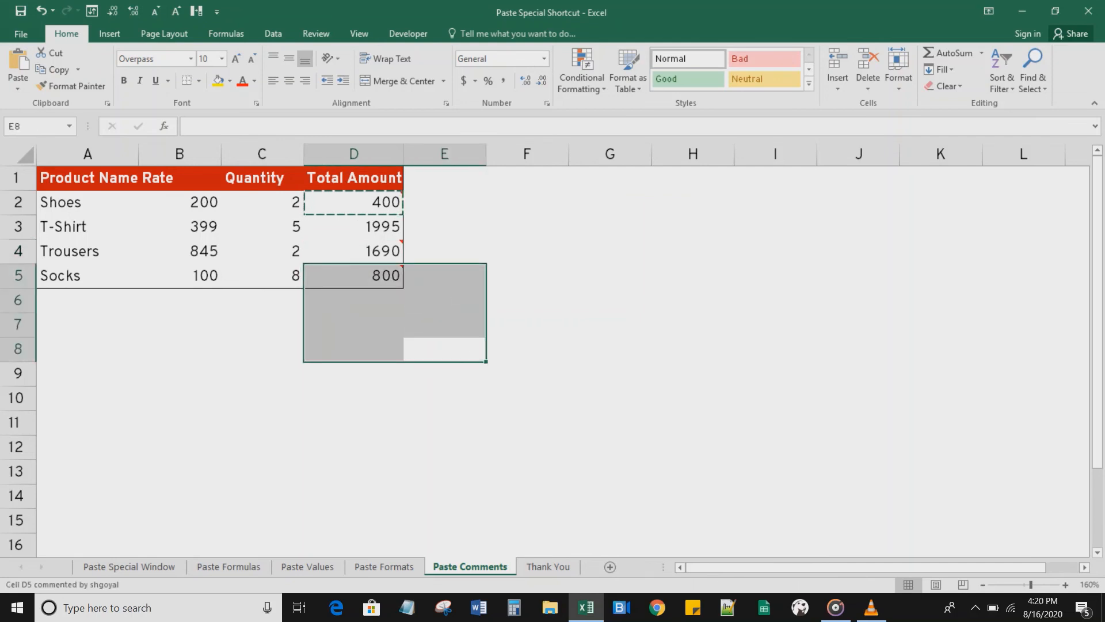
{"action": "left_click", "coordinate": [380, 251]}
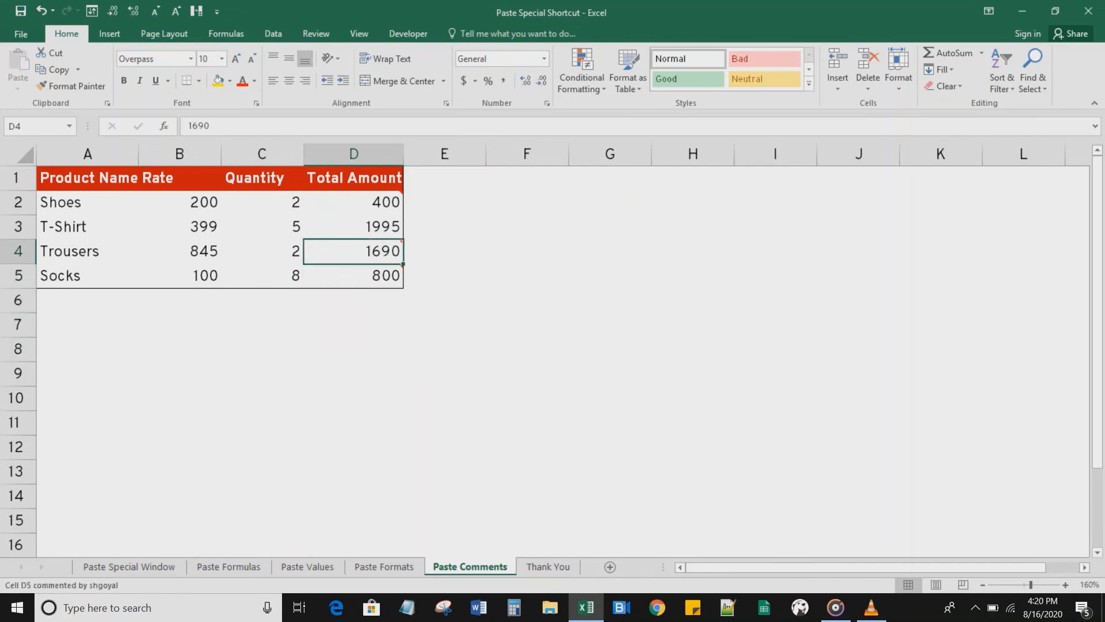
{"action": "left_click", "coordinate": [380, 276]}
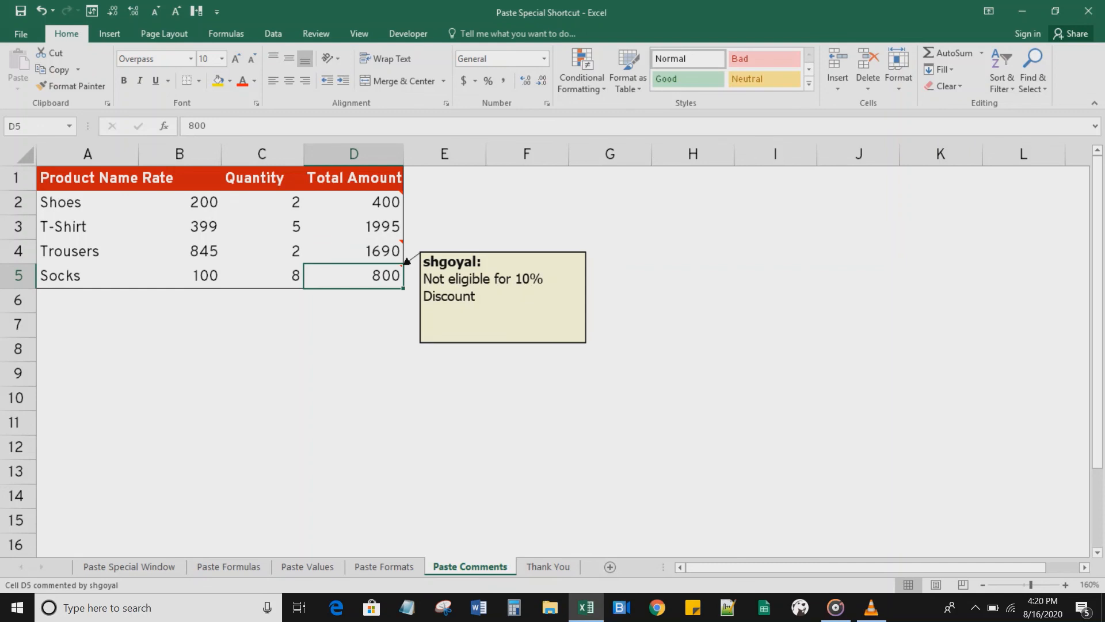
{"action": "left_click", "coordinate": [368, 325]}
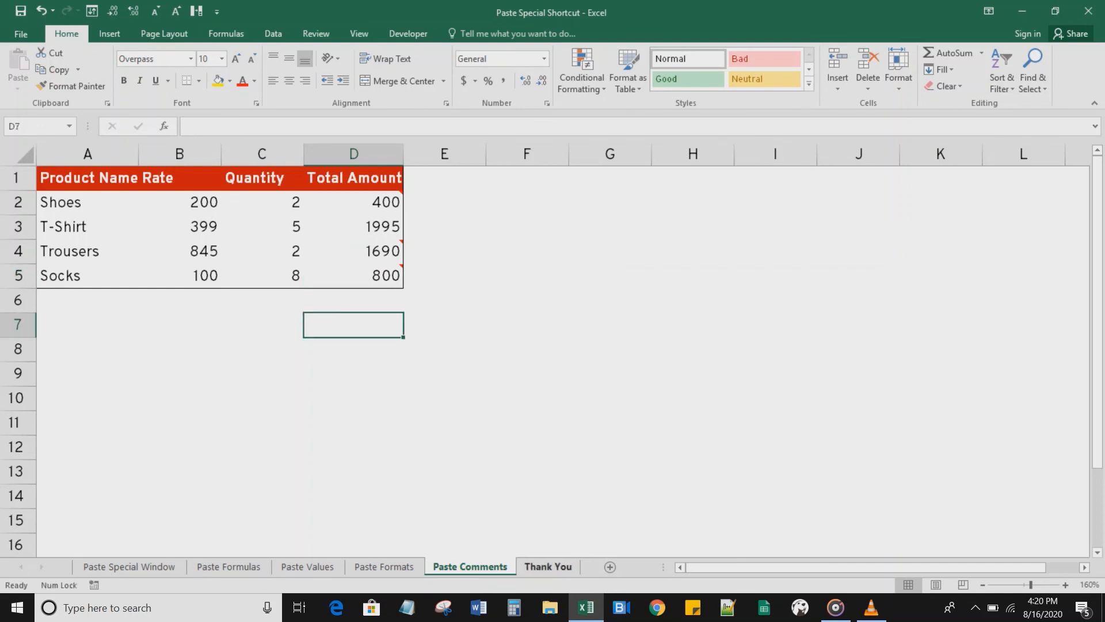
{"action": "left_click", "coordinate": [548, 567]}
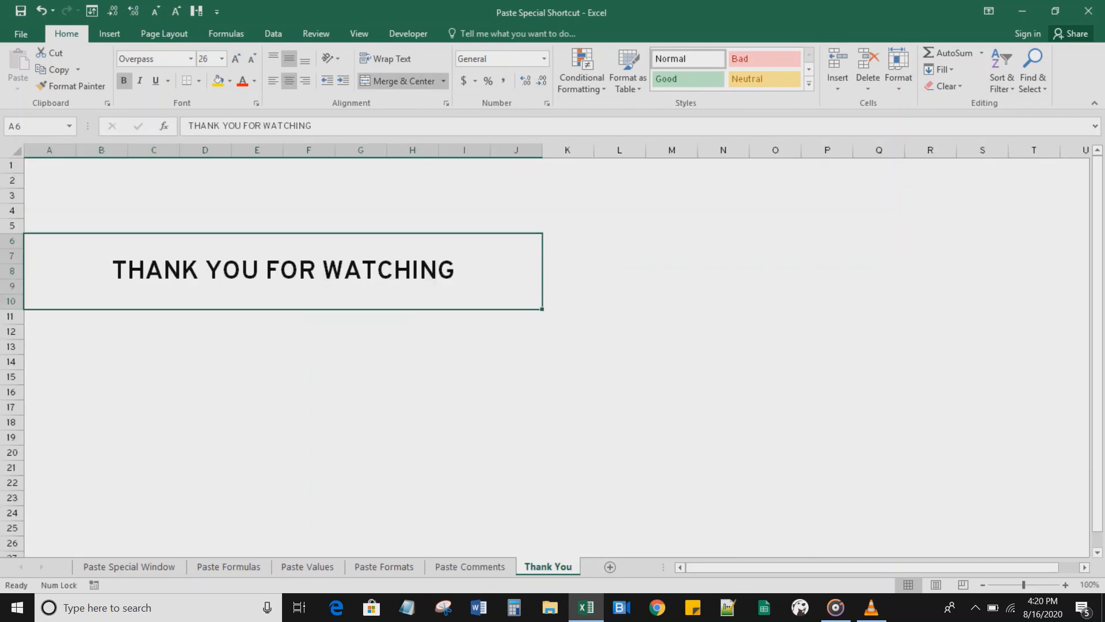